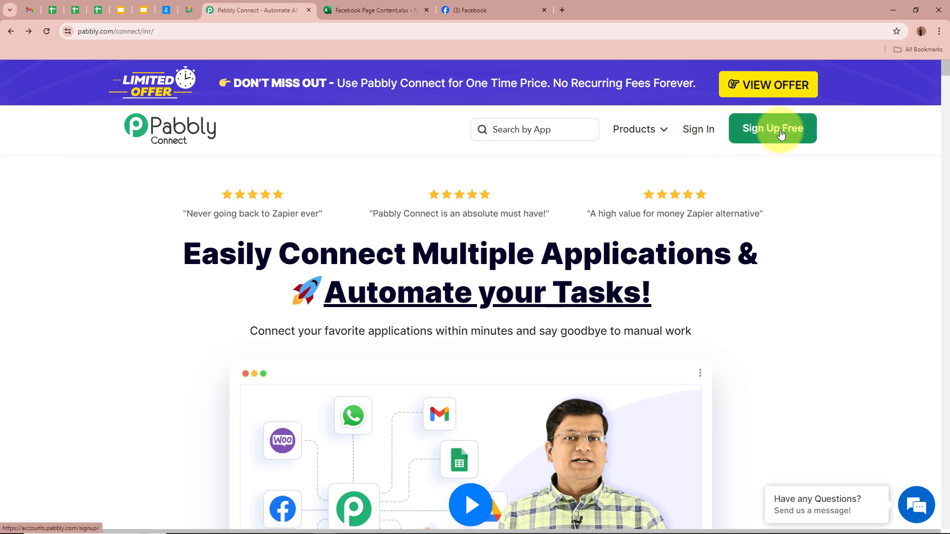
Sign in to the Pabbly account and open the Pabbly Connect application from the list of apps.
click(703, 130)
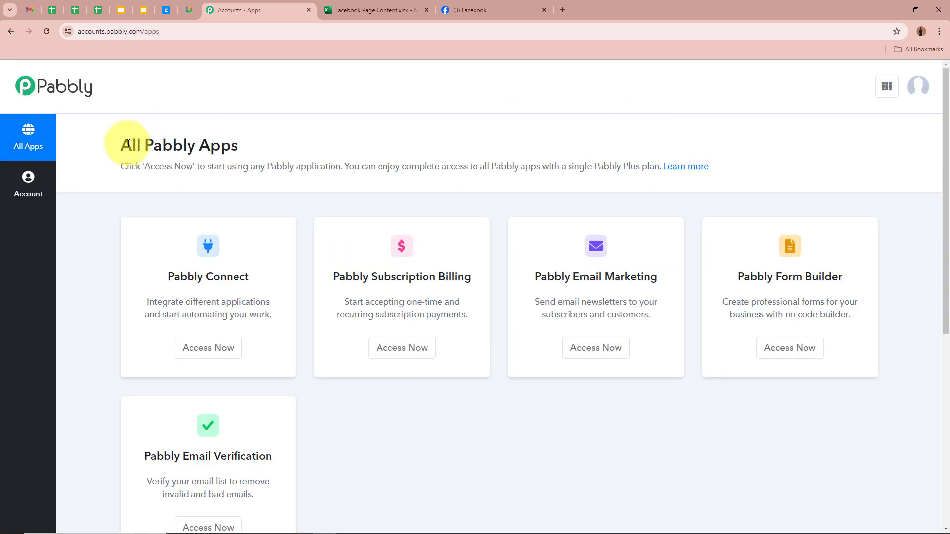
drag(120, 145, 273, 148)
click(271, 148)
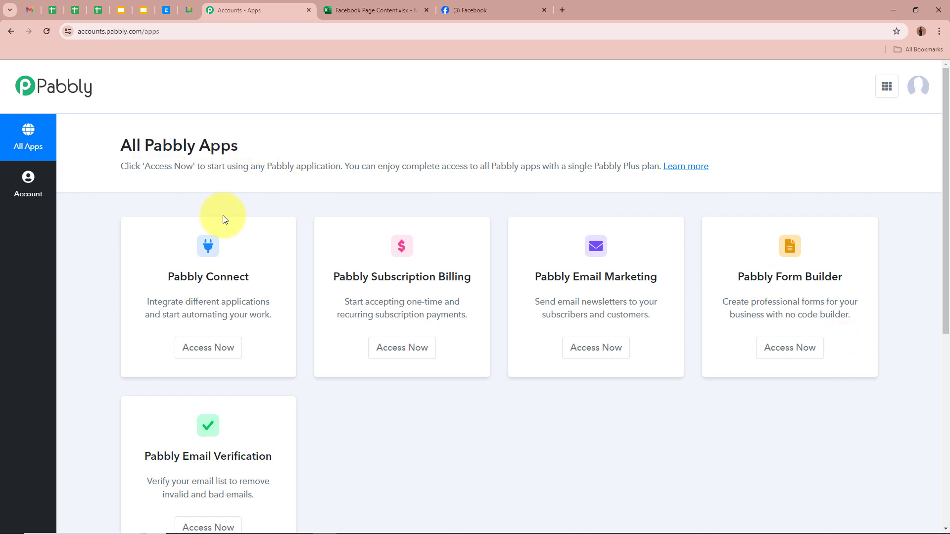
drag(163, 275, 253, 275)
click(256, 279)
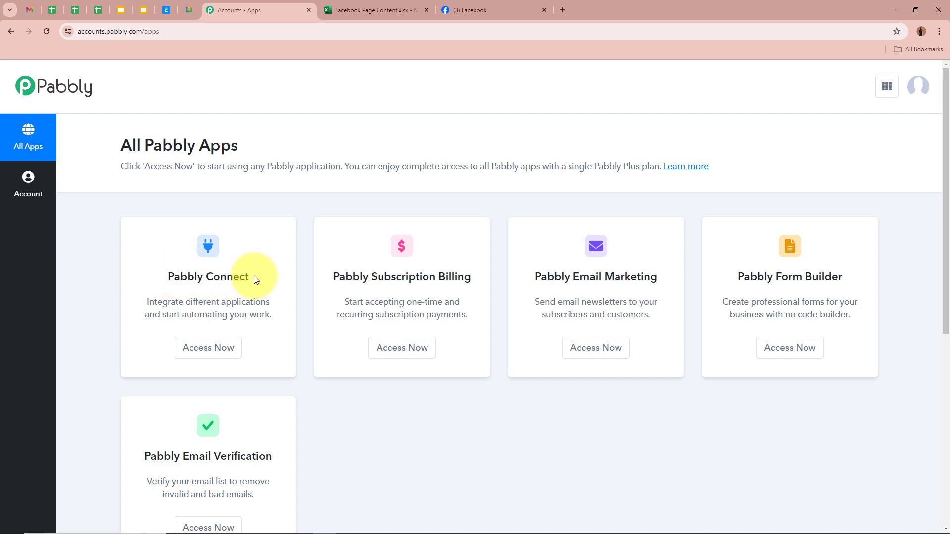
click(218, 348)
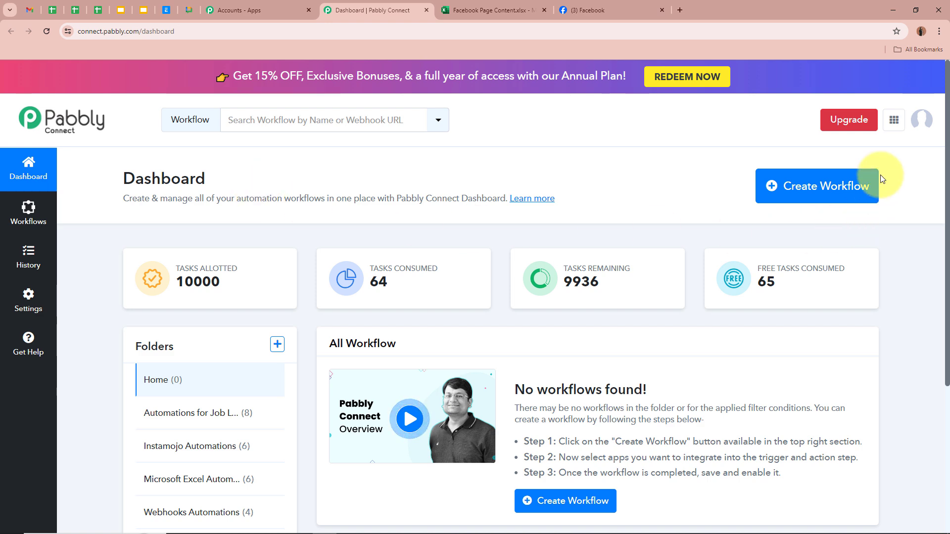
Start a new workflow and name it "How to Create Facebook Page Post from Microsoft Excel".
click(837, 193)
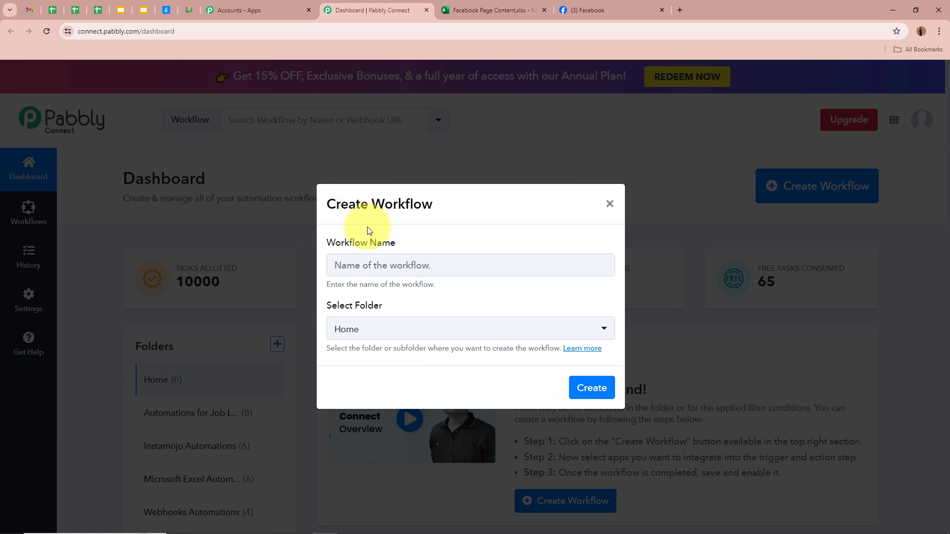
drag(325, 243, 414, 247)
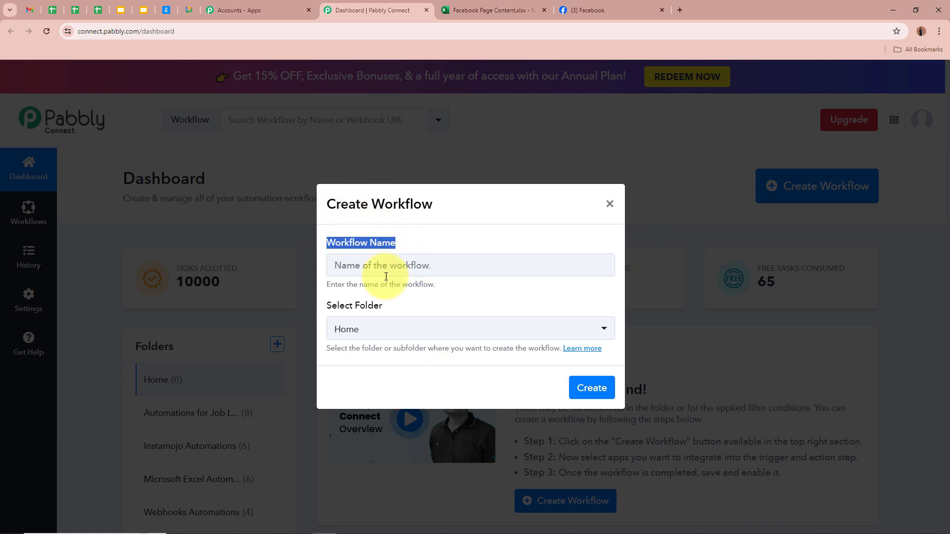
drag(327, 304, 388, 305)
click(397, 262)
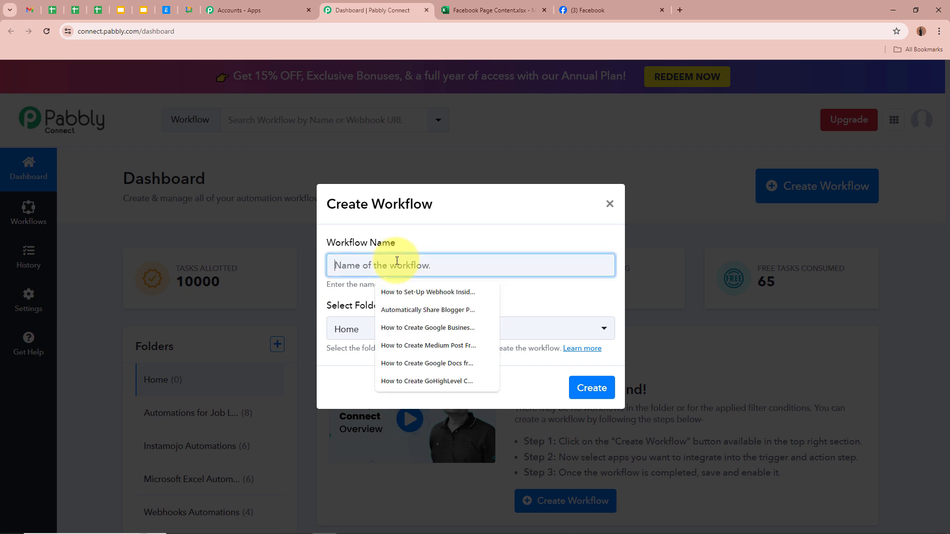
text("How to Create Facebook Pages Post from Microsoft Excel ")
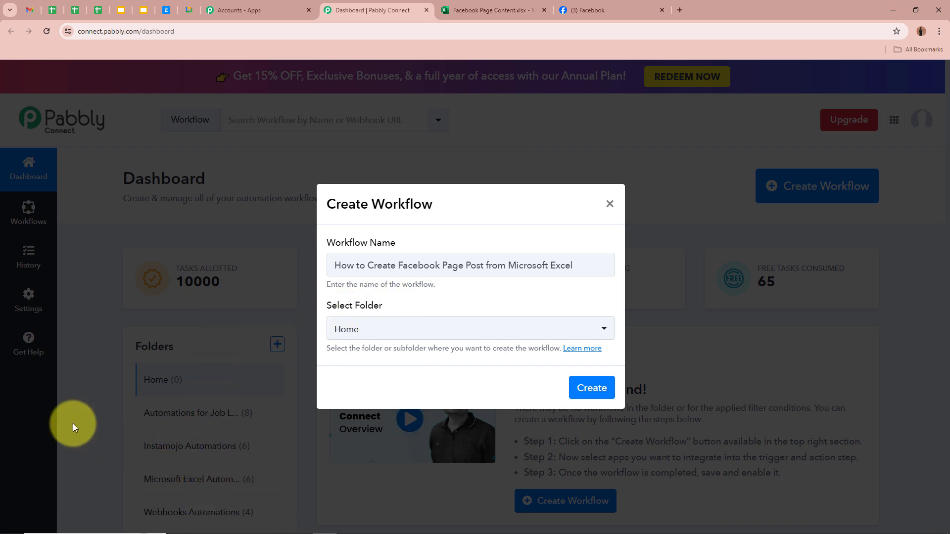
drag(569, 261, 271, 289)
click(471, 293)
Choose Microsoft Excel Automations as the folder for the new workflow.
click(477, 331)
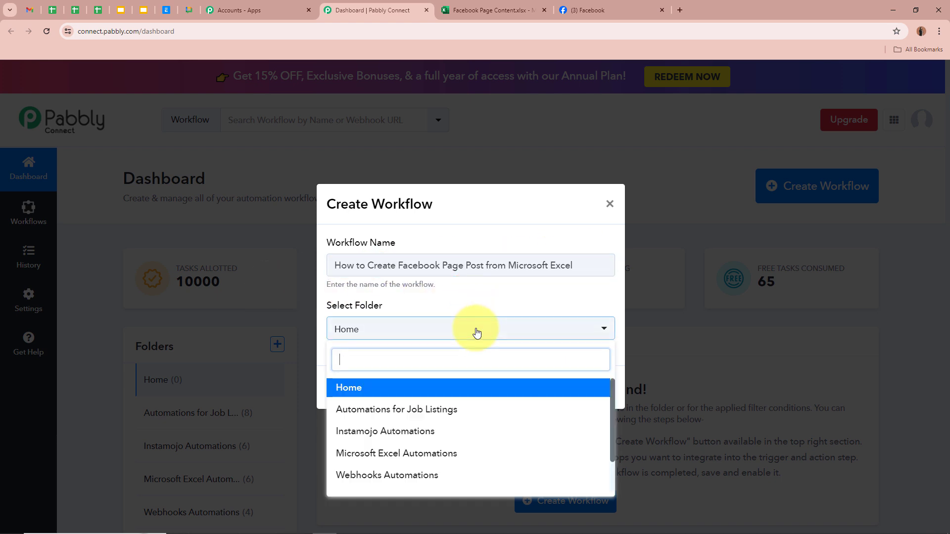
scroll(457, 472, down, 1)
scroll(458, 472, up, 1)
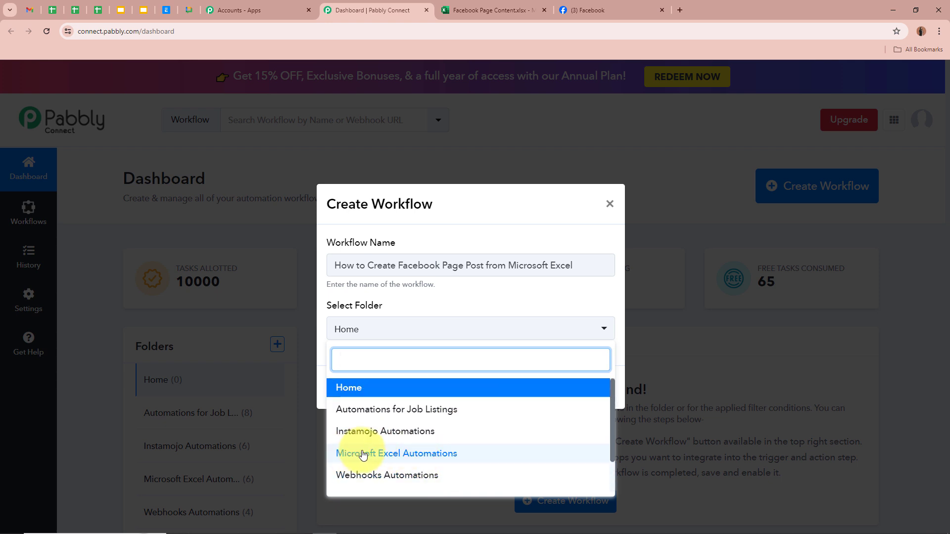
click(447, 453)
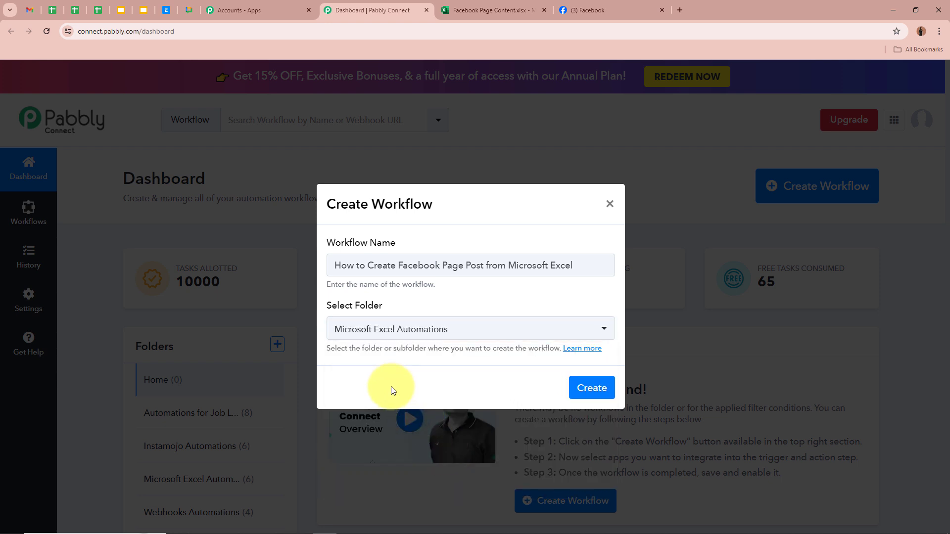
Correct "Page" to "Pages" in the workflow name and create the workflow.
click(463, 266)
text(s)
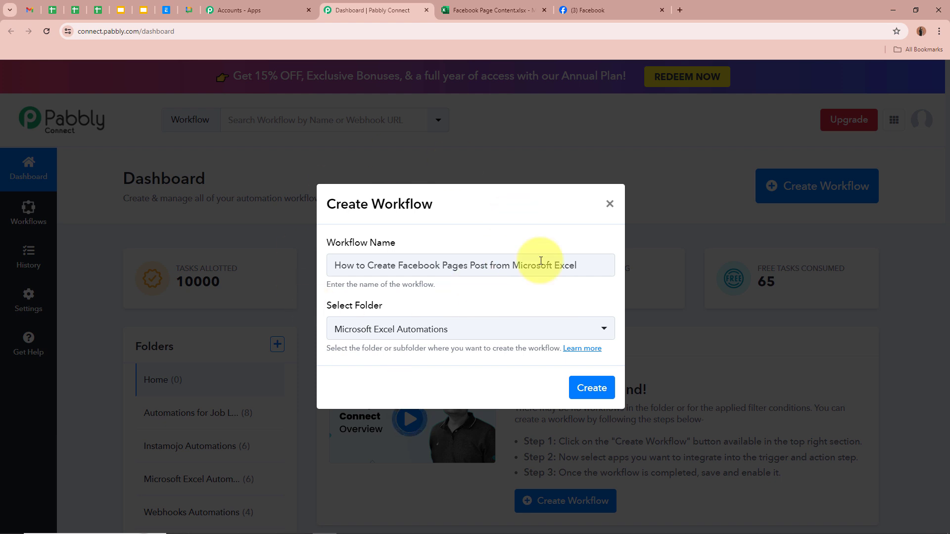
click(607, 393)
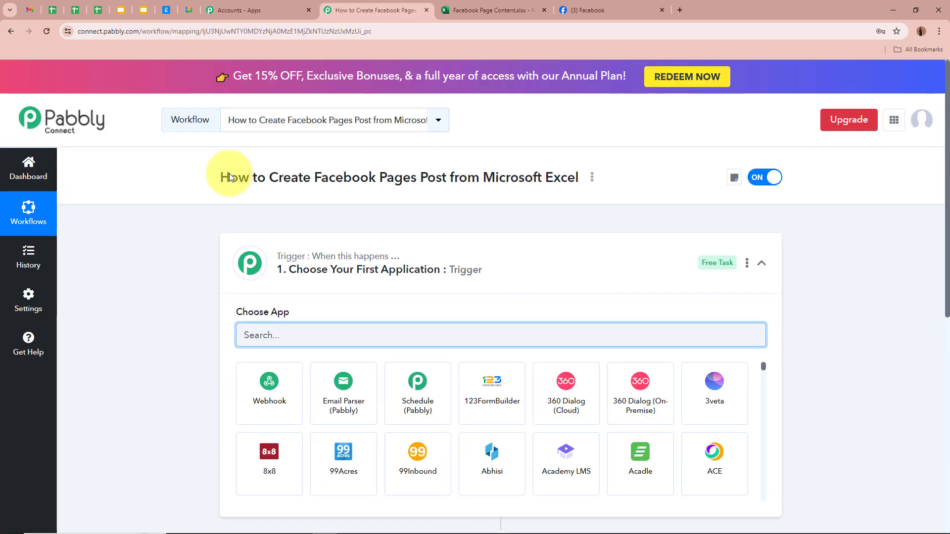
Choose Microsoft Excel as the trigger application of the workflow.
drag(222, 177, 577, 195)
click(589, 258)
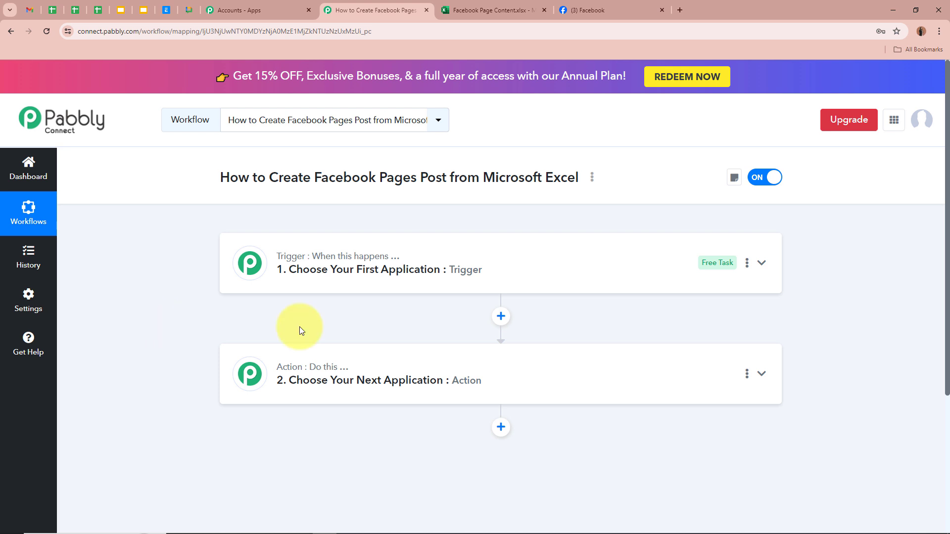
click(762, 263)
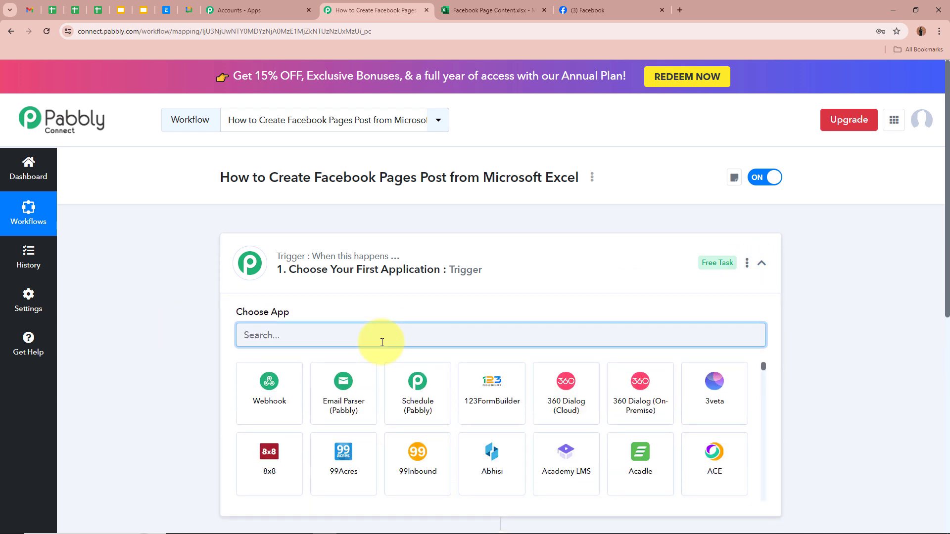
text(MI)
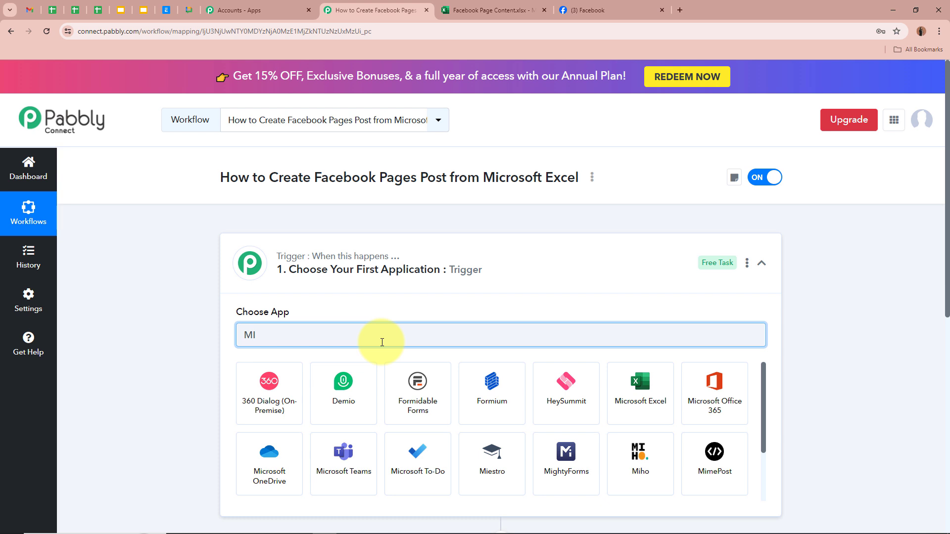
key(BackSpace)
text(ic)
click(266, 402)
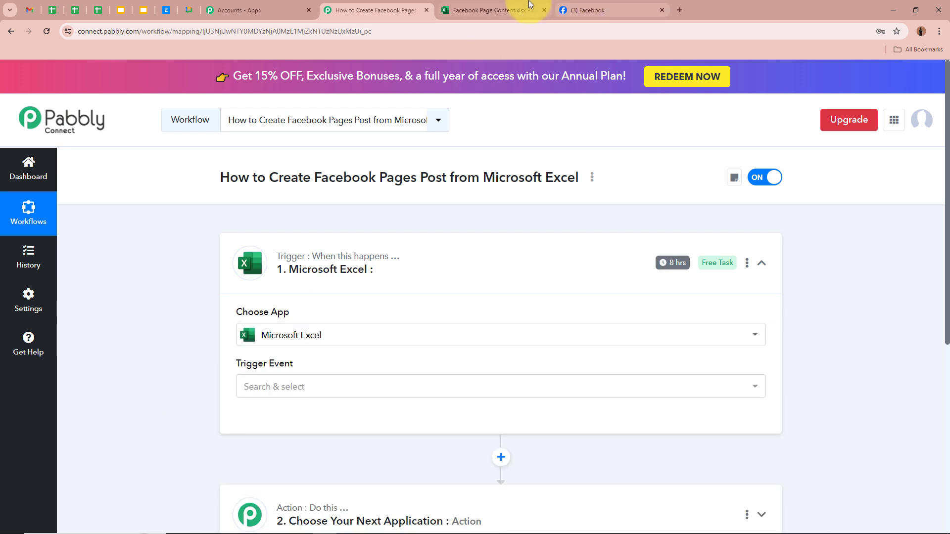
Check the Facebook Page Content workbook in Excel, return to Pabbly Connect and set the trigger event to New Row in Worksheet.
click(460, 12)
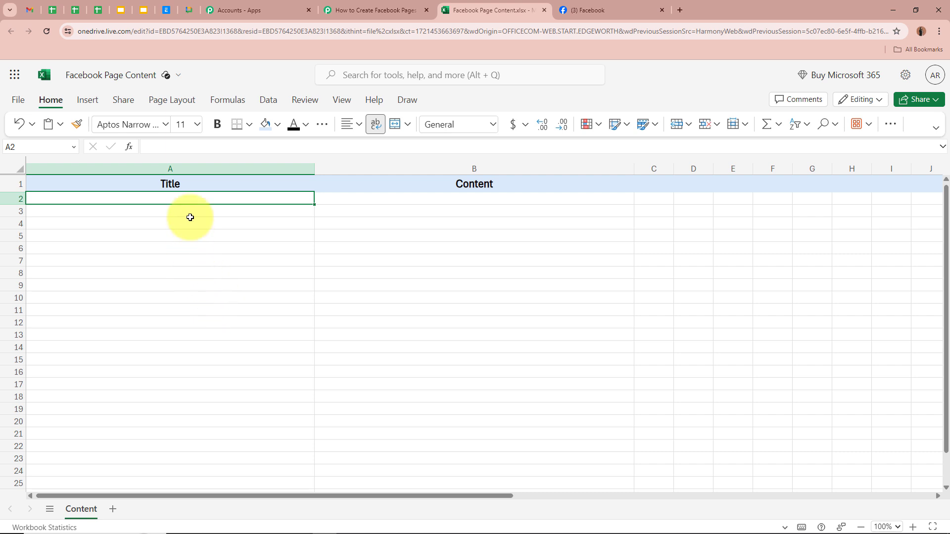
click(353, 12)
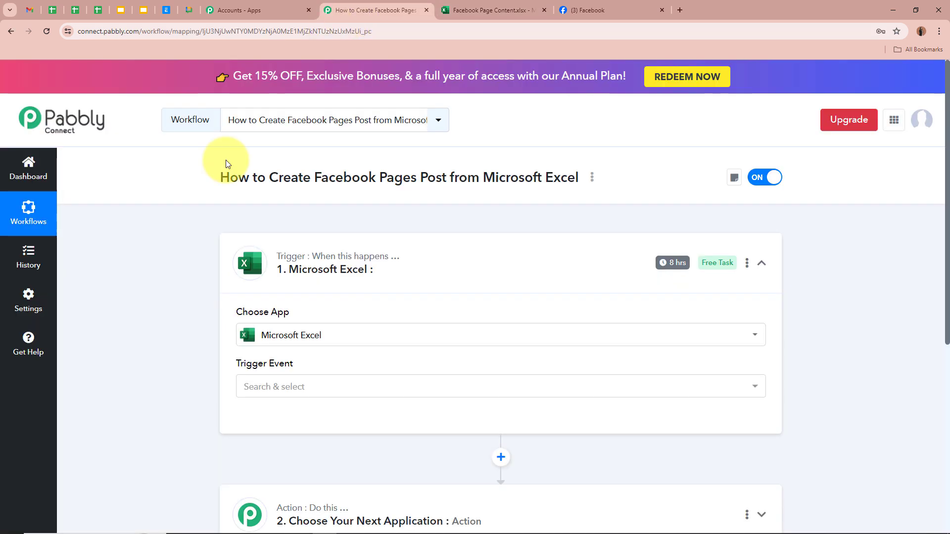
scroll(157, 334, down, 1)
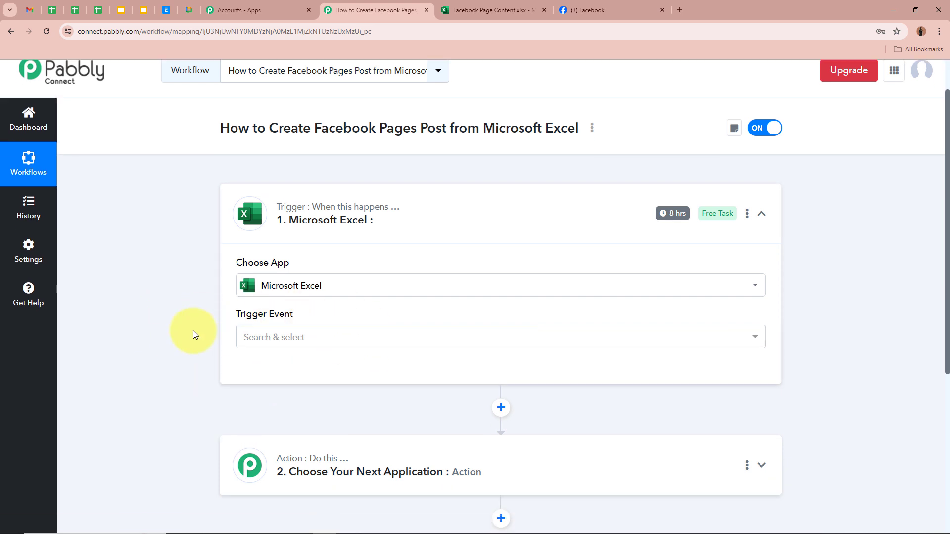
click(295, 339)
click(302, 465)
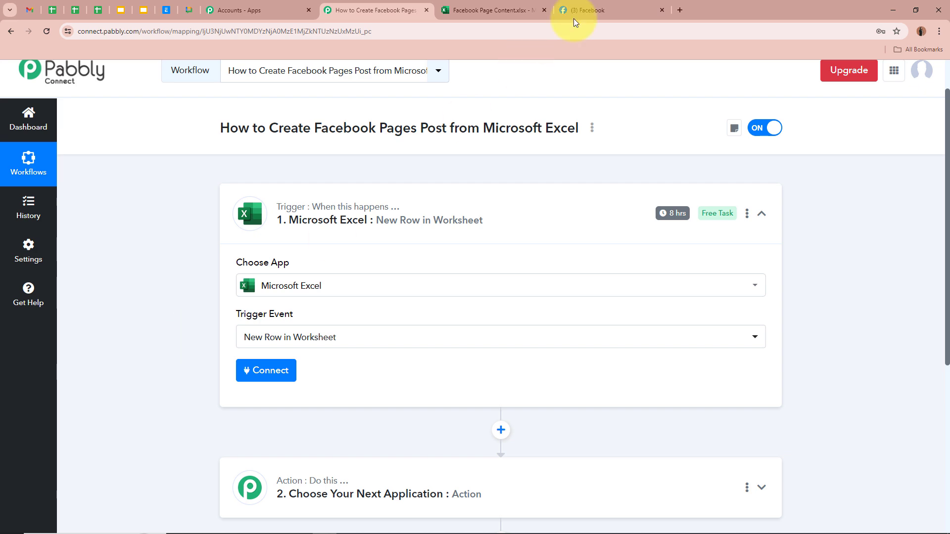
Add a new Microsoft Excel connection named Microsoft Excel #27 for the trigger and accept the requested account permissions.
click(492, 10)
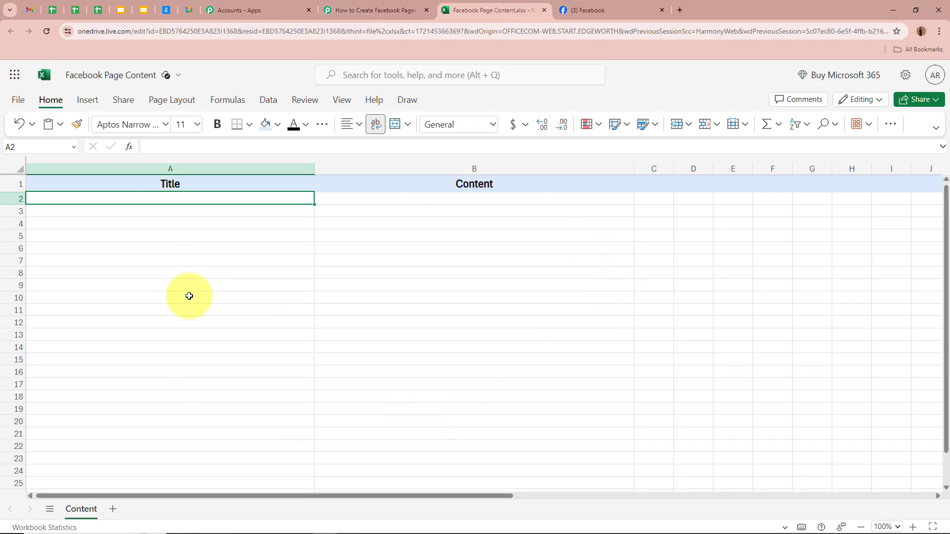
click(351, 10)
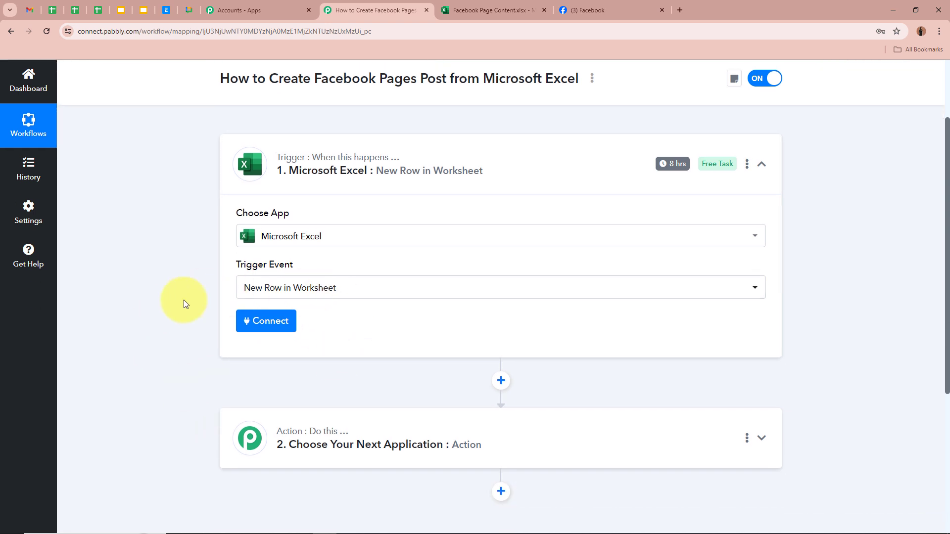
click(255, 322)
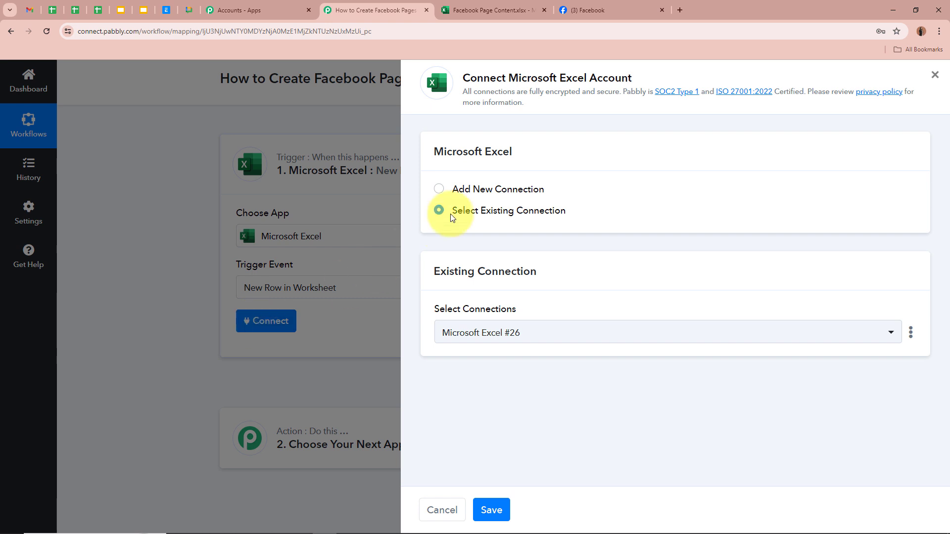
click(439, 188)
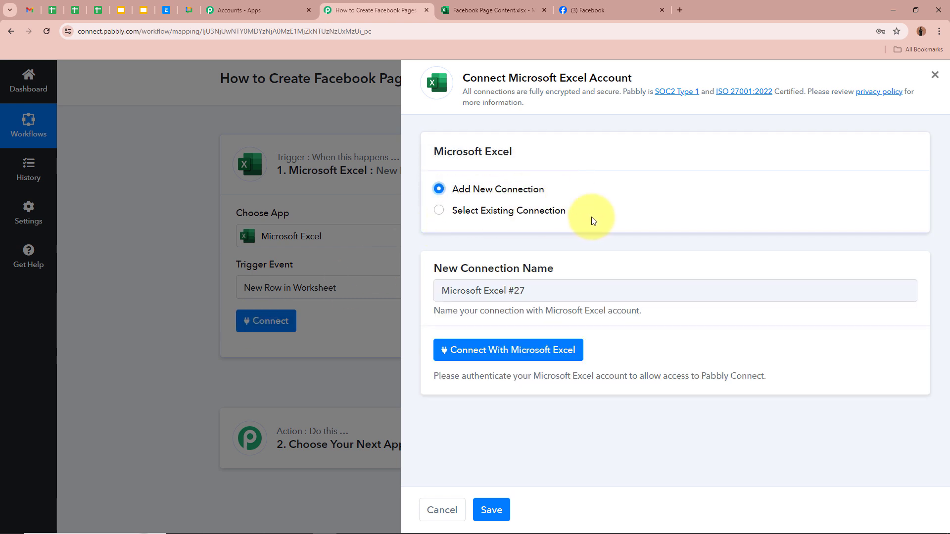
click(483, 344)
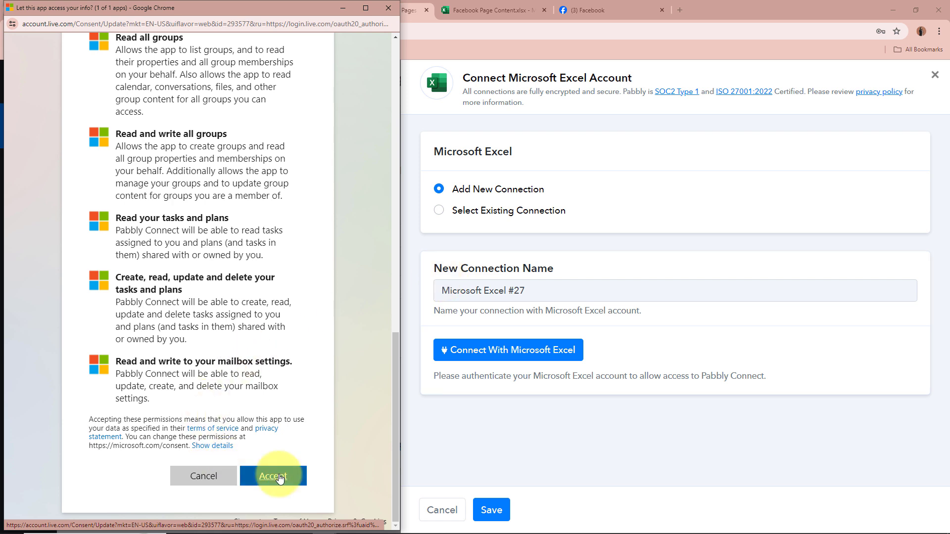
click(280, 478)
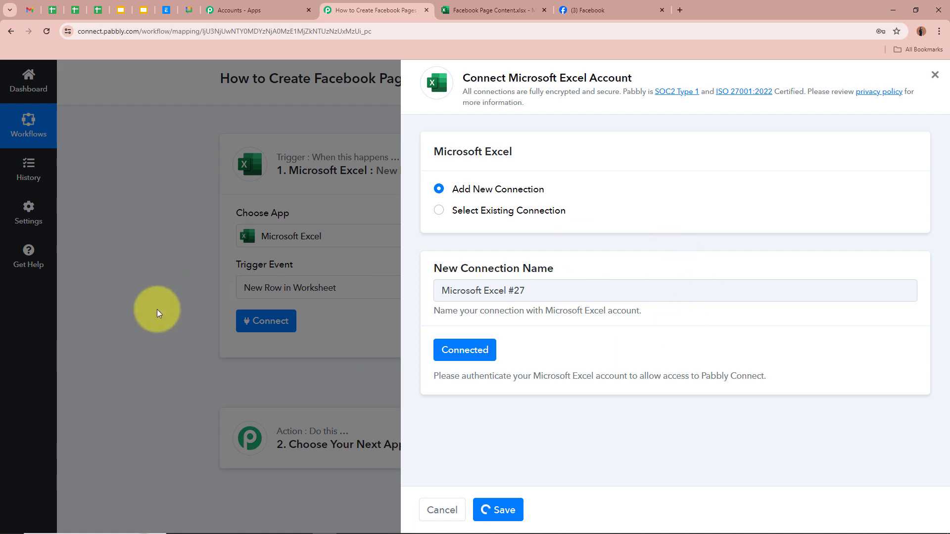
Check the sheet name in the Excel workbook, then set the trigger's workbook to Facebook Page Content.xlsx and its worksheet to Content.
scroll(156, 310, down, 2)
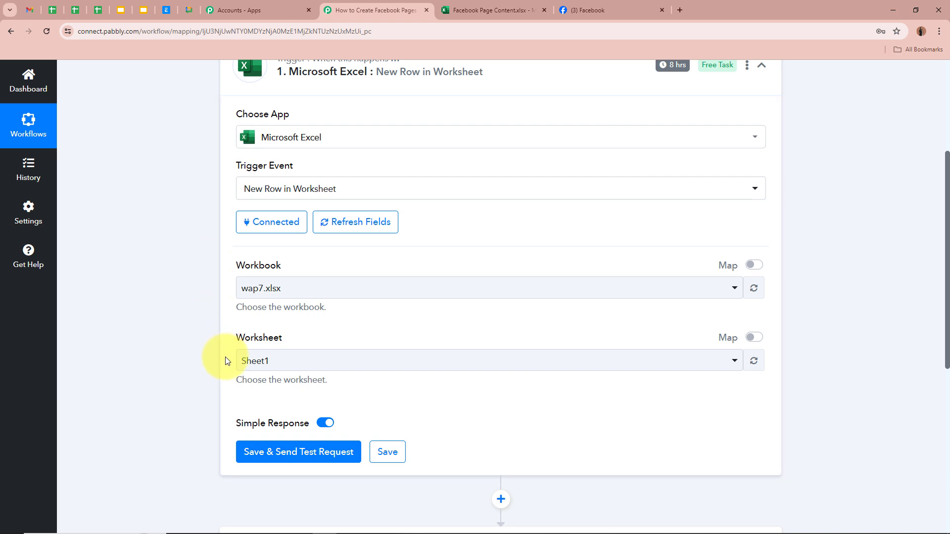
click(501, 4)
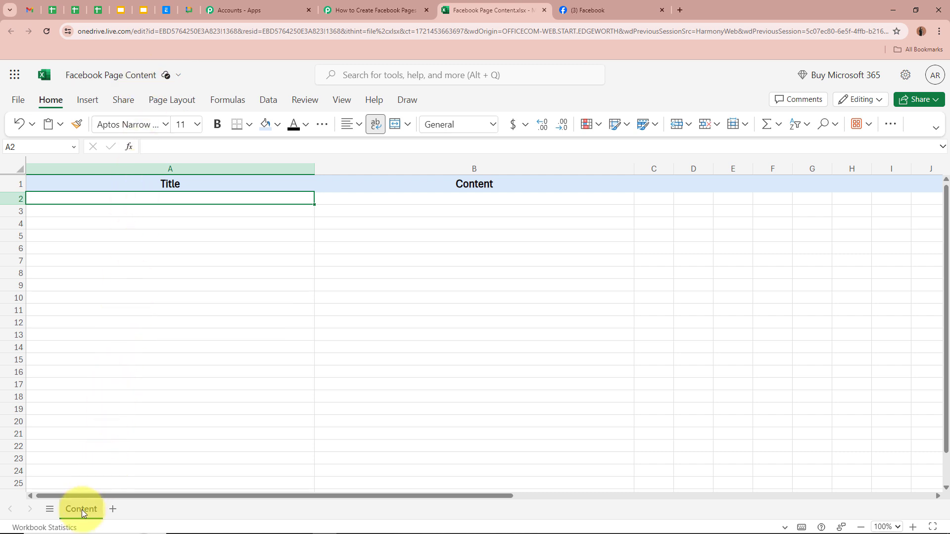
click(349, 4)
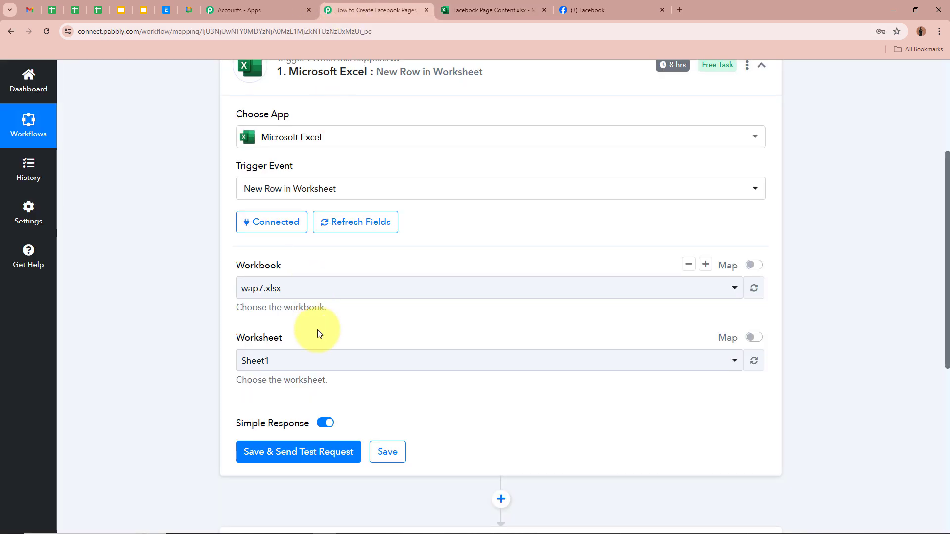
click(317, 289)
text(Face)
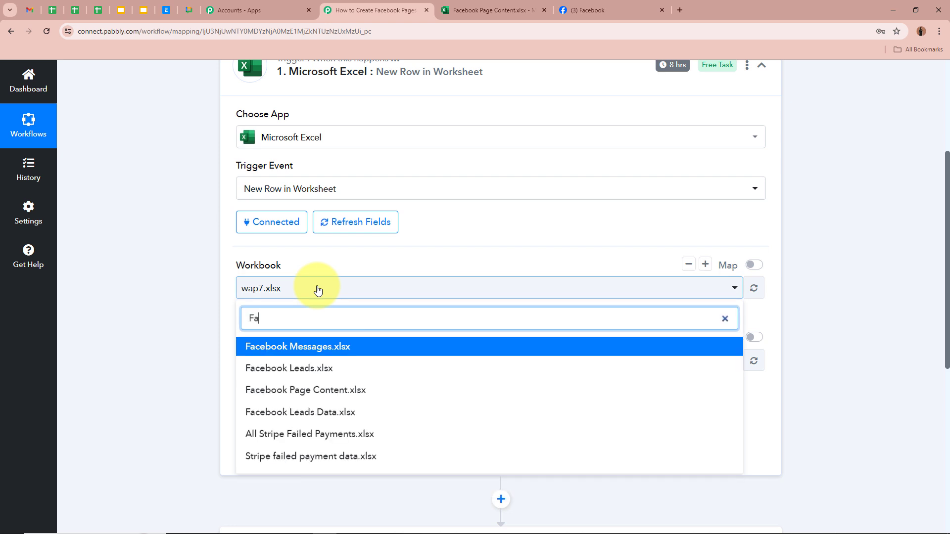
click(339, 390)
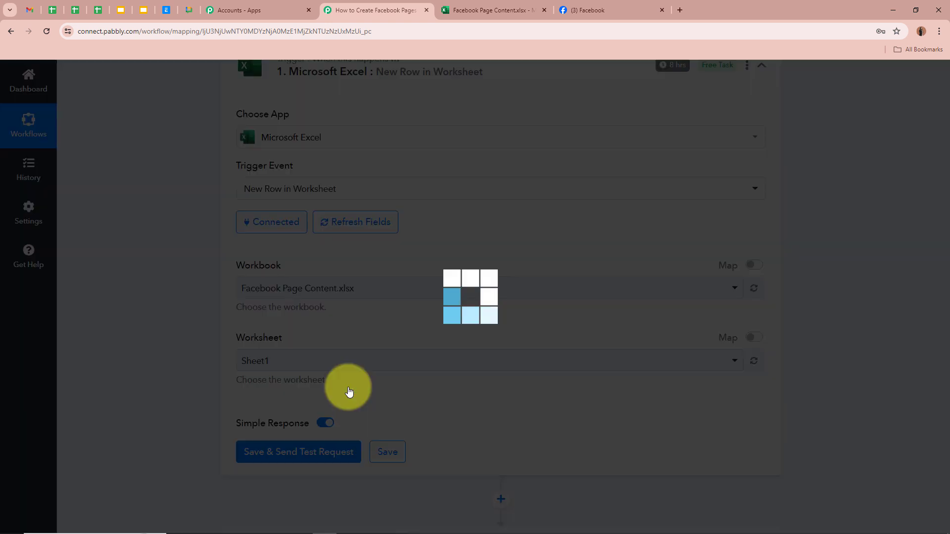
click(296, 362)
click(290, 420)
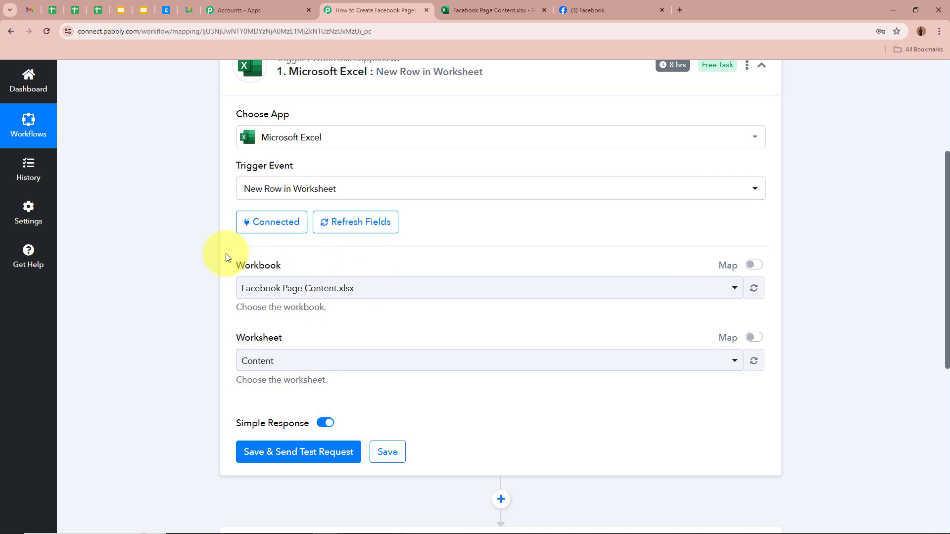
Switch to the Facebook Page Content workbook in Excel and examine the Title and Content header columns of the Content sheet.
scroll(261, 341, down, 3)
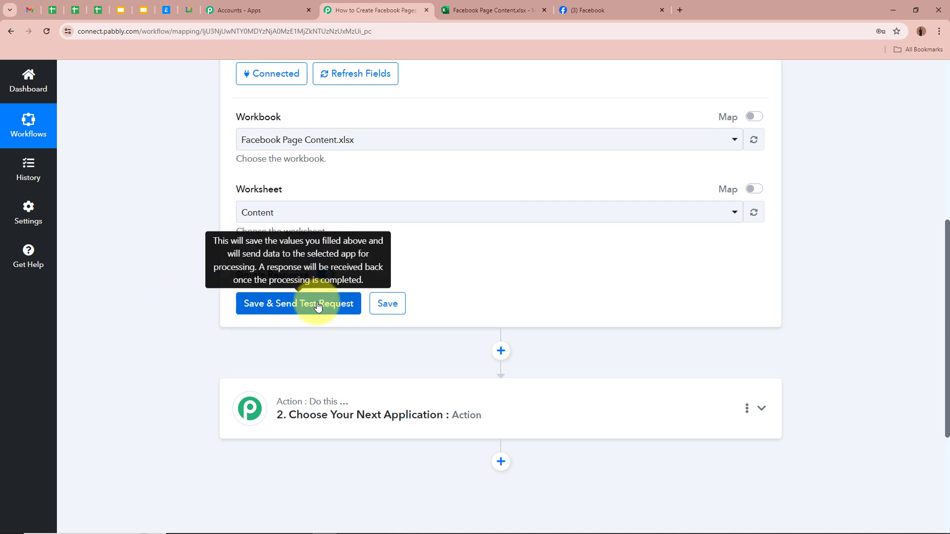
click(473, 10)
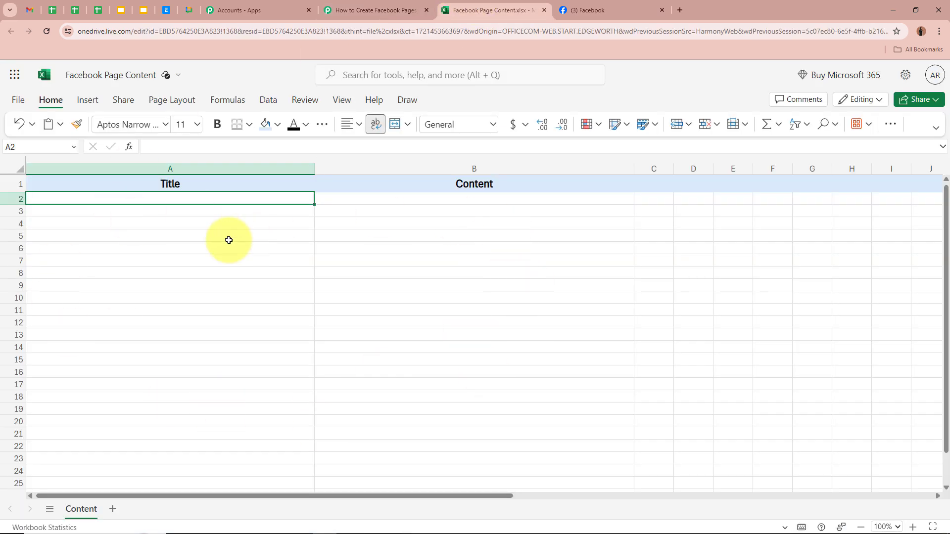
click(403, 10)
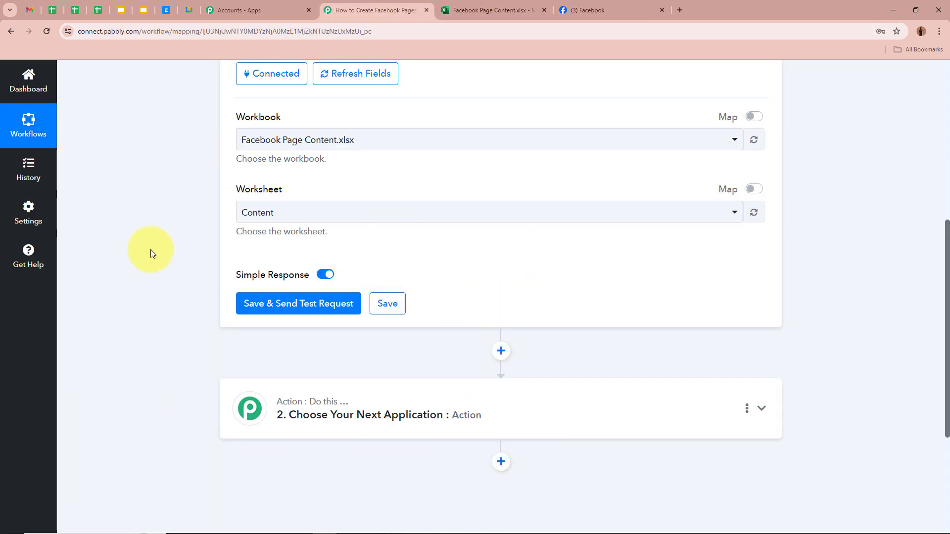
click(468, 11)
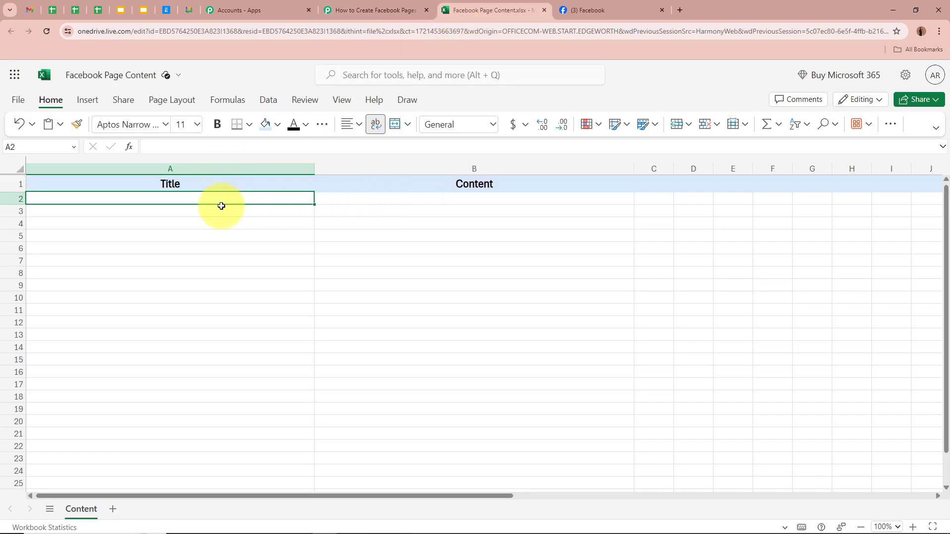
click(357, 3)
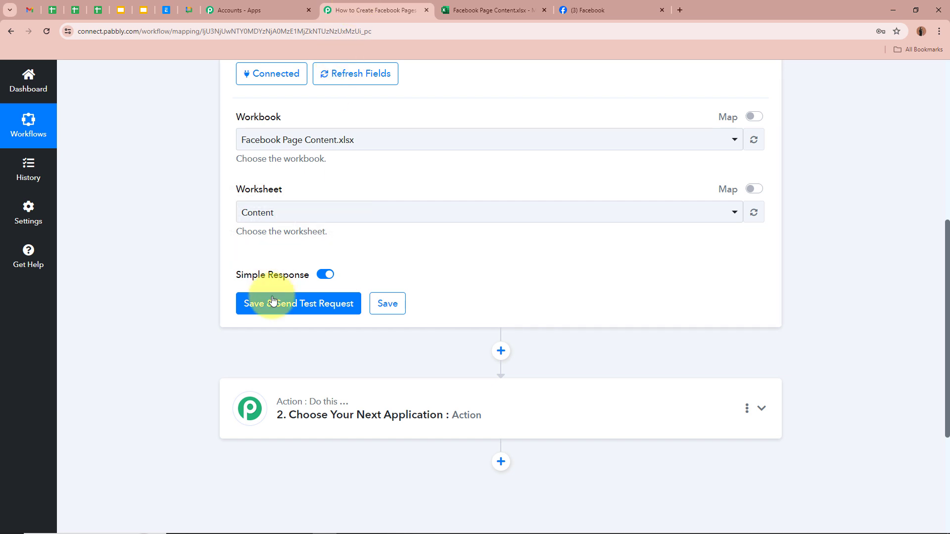
click(455, 11)
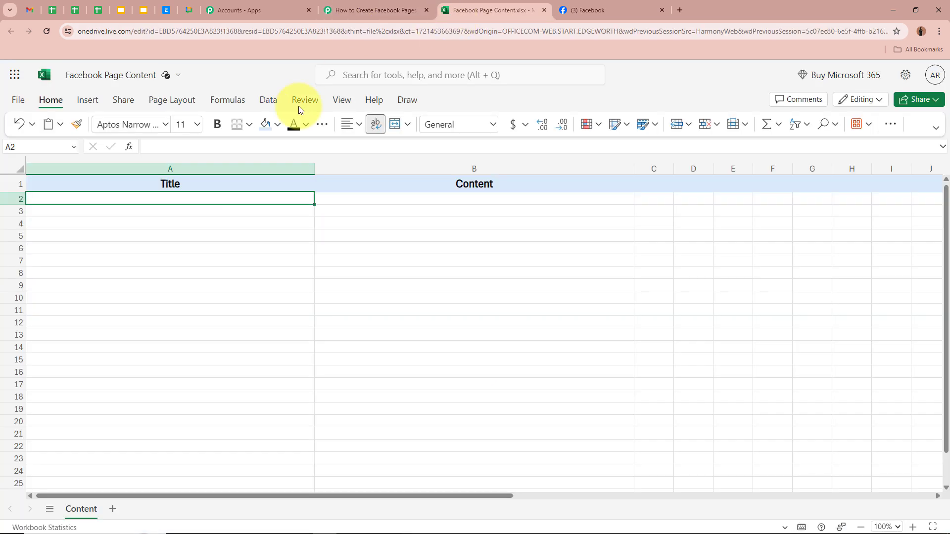
click(185, 184)
click(403, 181)
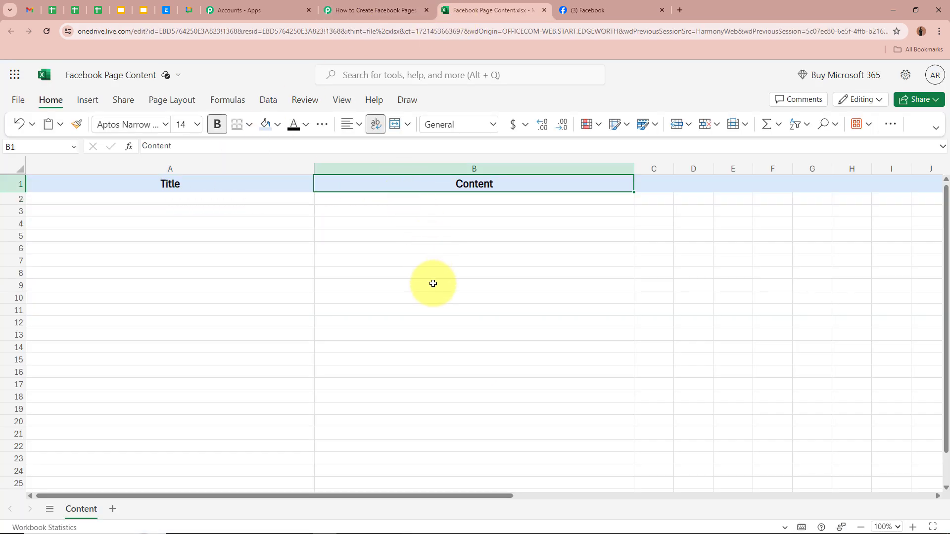
click(197, 184)
click(349, 187)
click(649, 189)
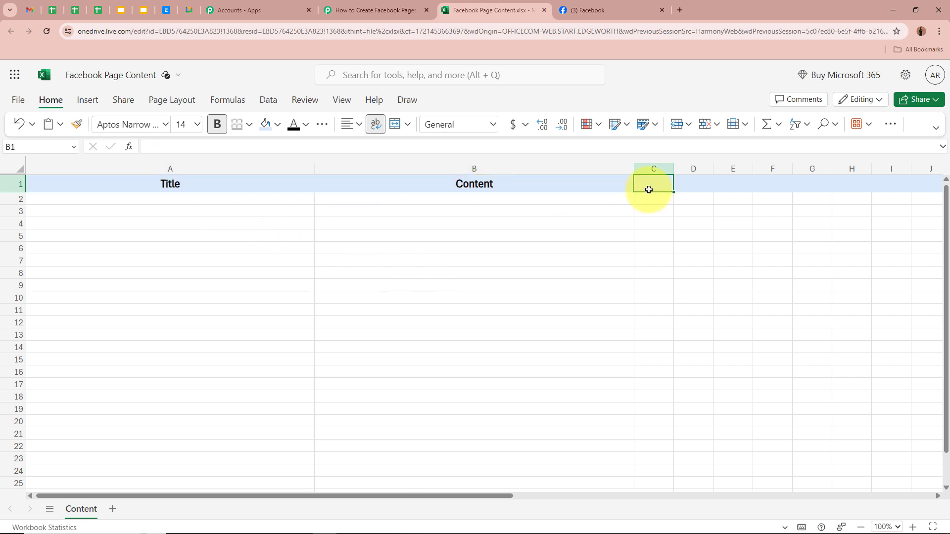
click(691, 188)
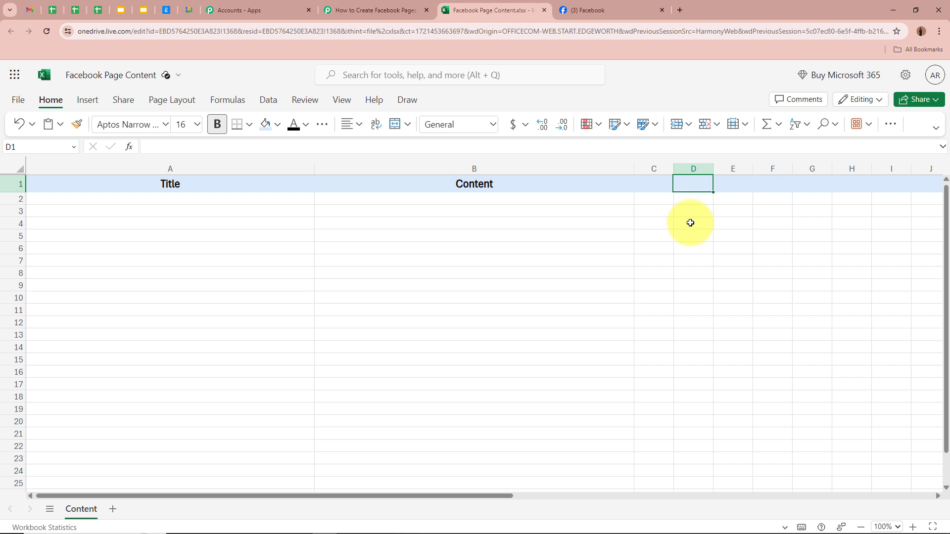
click(238, 188)
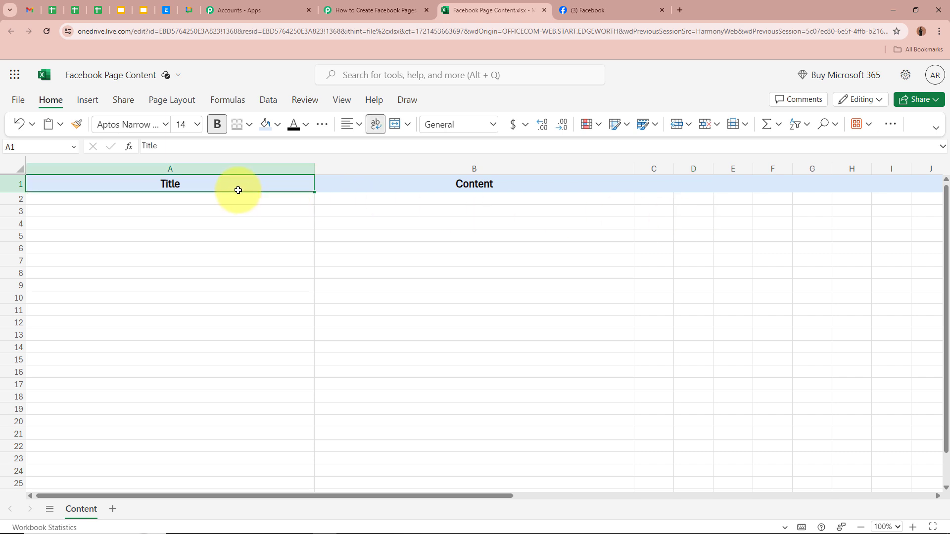
click(393, 190)
click(407, 268)
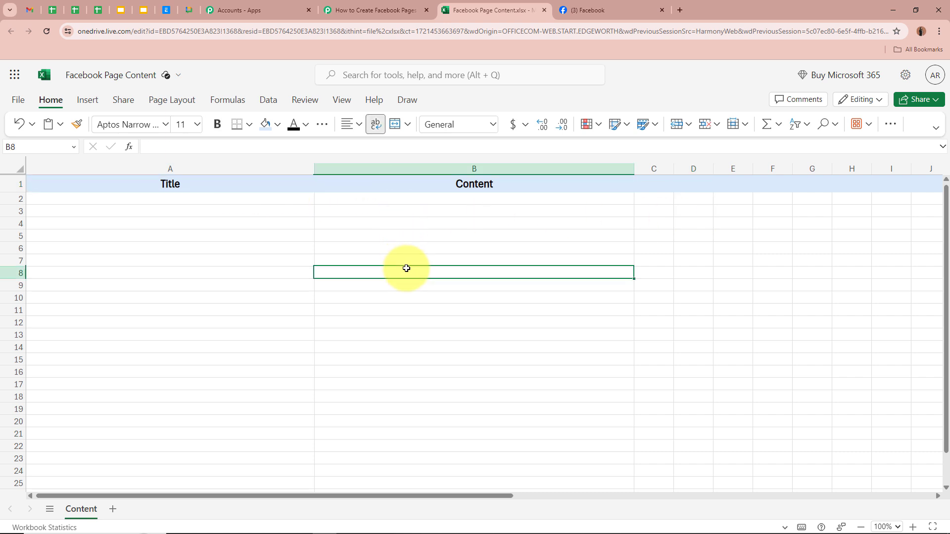
Enter "📚 Educational Series: Understanding Stock Market Basics 📚" in cell A2 as the title of the new row.
click(249, 202)
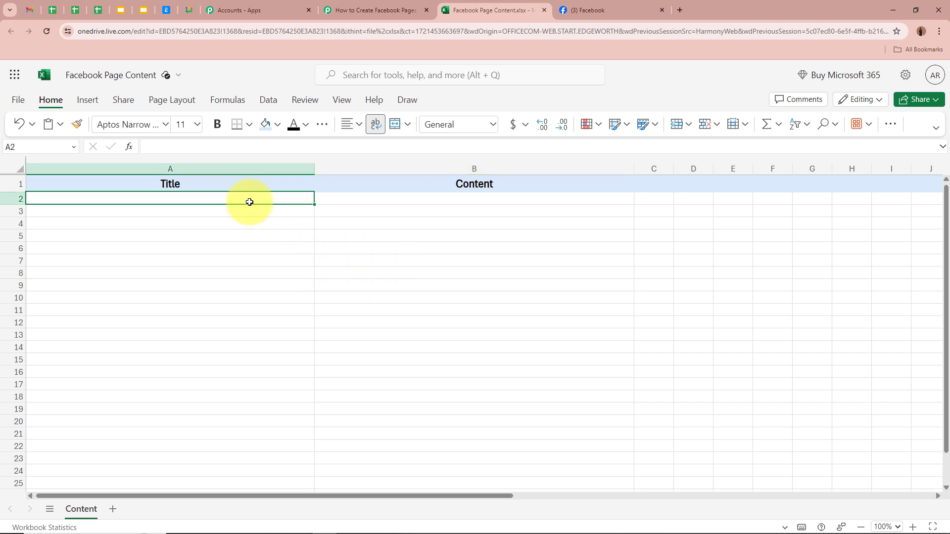
text(📚 Educational Series: Understanding Stock Market Basics 📚)
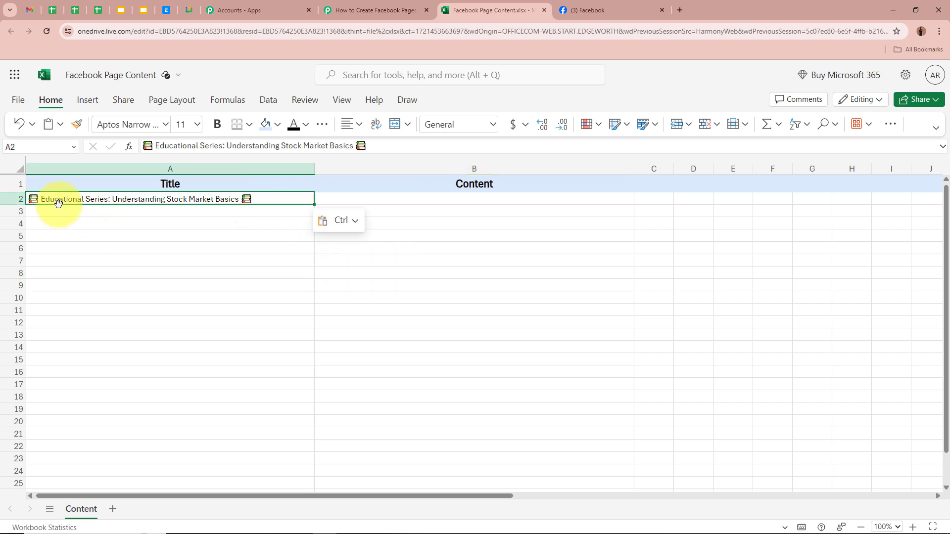
click(220, 213)
click(183, 200)
click(132, 211)
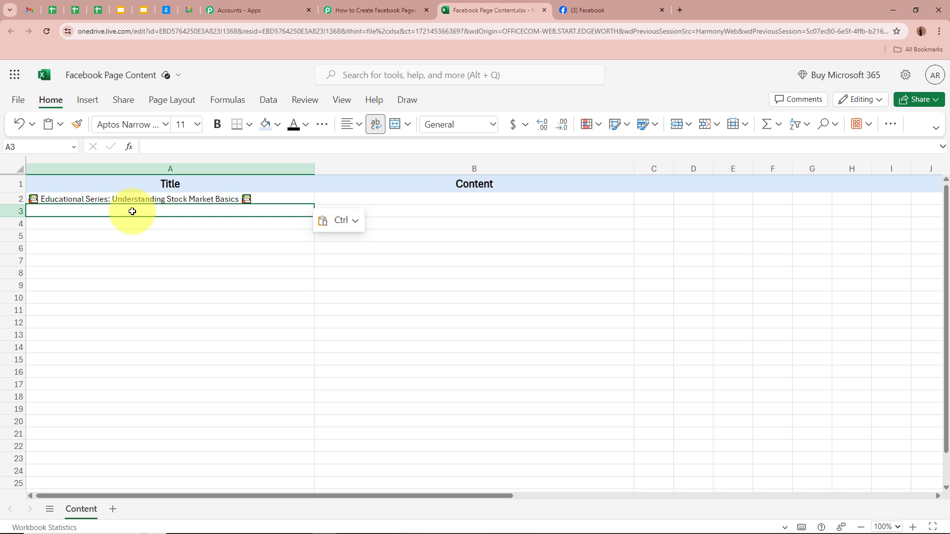
Fill cell B2 with the post text from "Understanding the stock market can be daunting for beginners" through the hashtags #StockMarketBasics #InvestmentEducation #TradingTips.
click(504, 204)
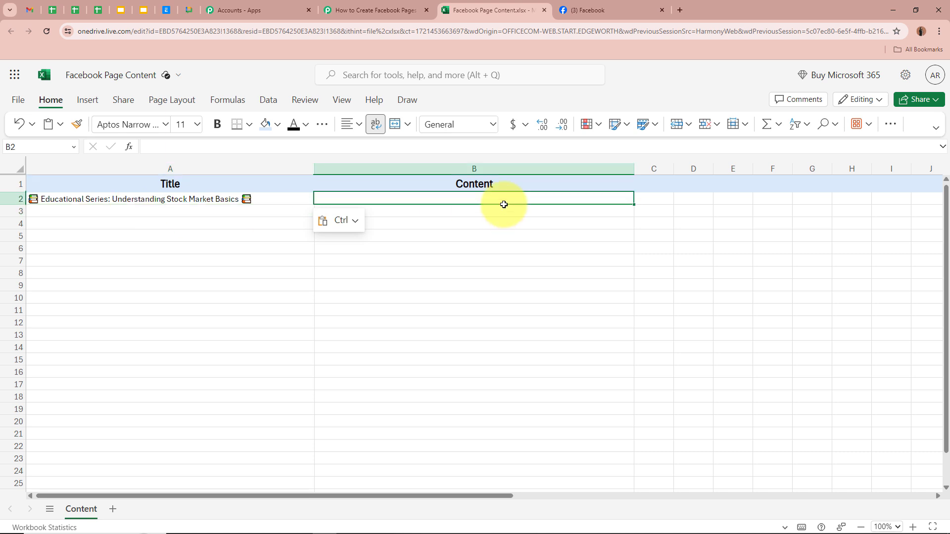
click(462, 364)
click(462, 254)
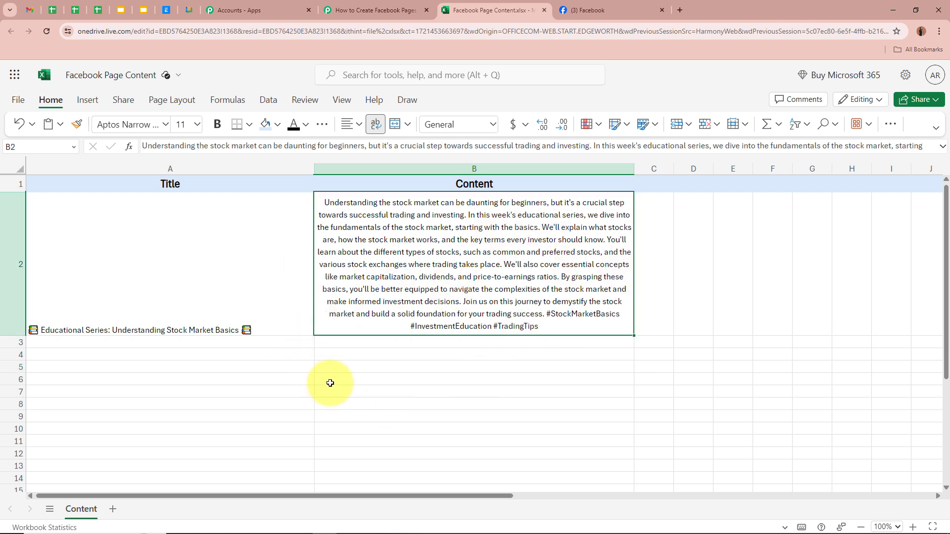
click(235, 290)
click(427, 285)
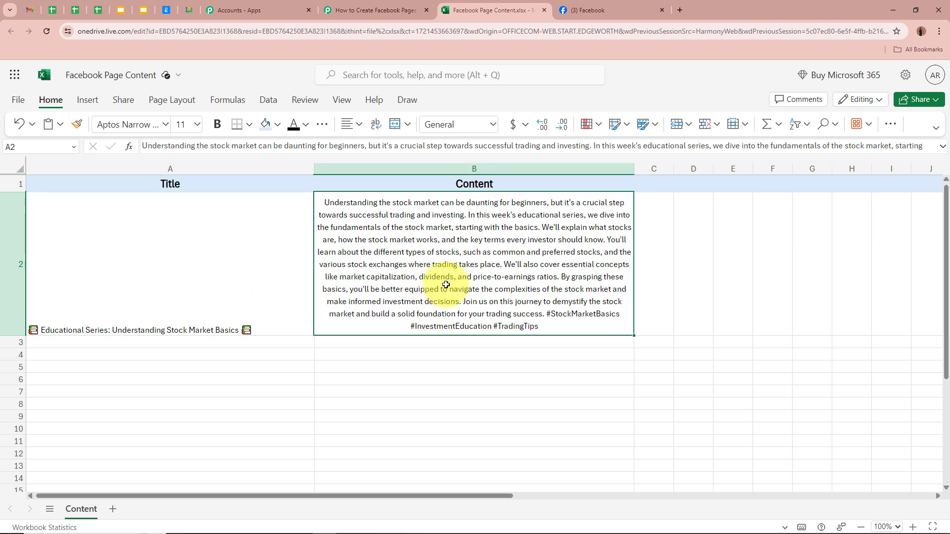
click(656, 293)
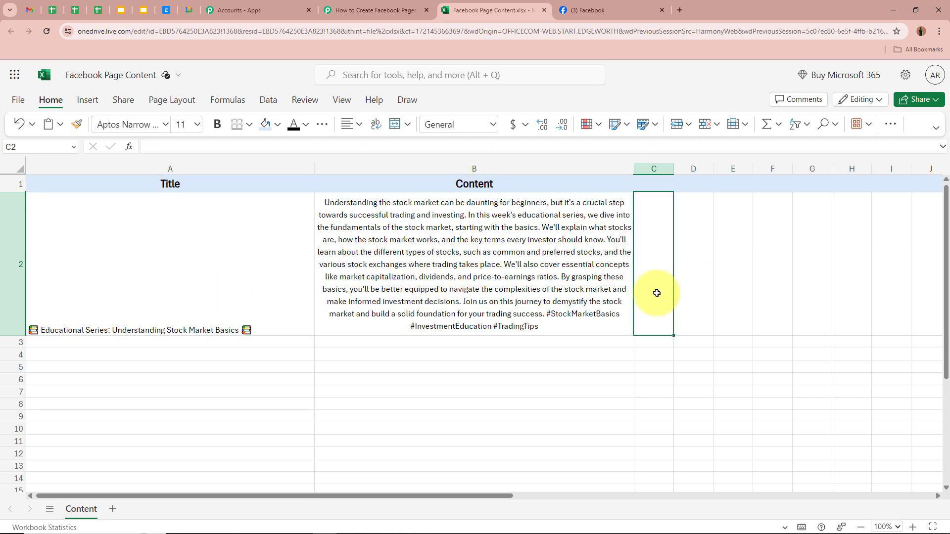
Return to Pabbly Connect, save the trigger with a test request and enlarge the RowData 0 and RowData 1 values to read them.
click(361, 7)
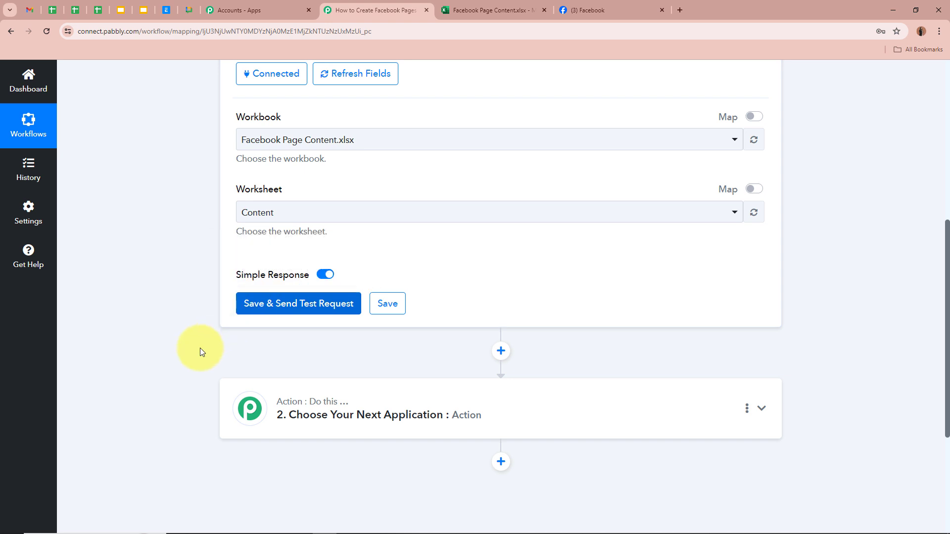
click(248, 307)
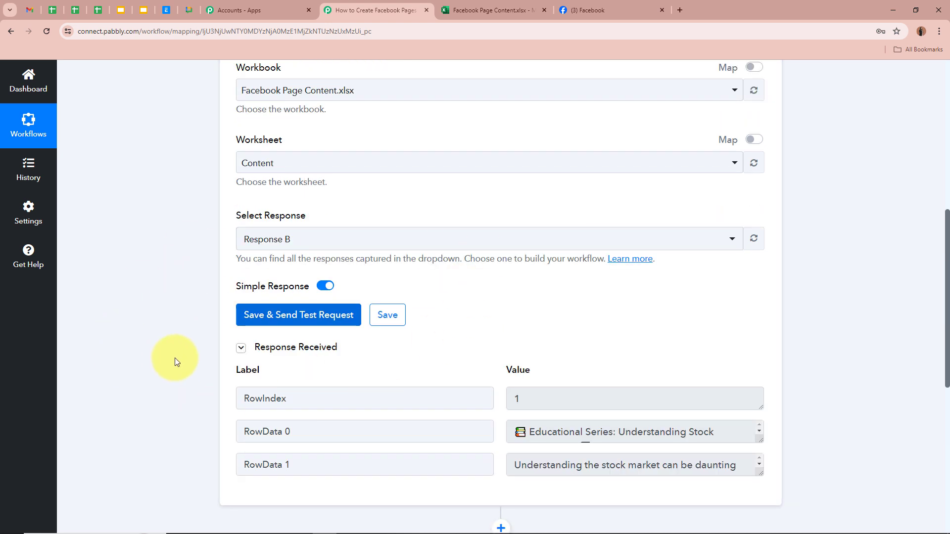
scroll(174, 357, down, 2)
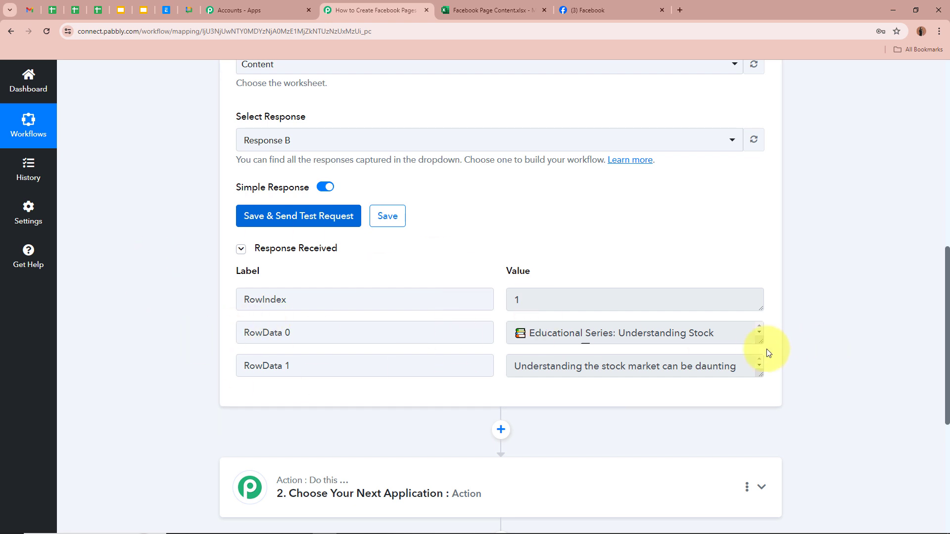
drag(762, 339, 762, 376)
drag(530, 333, 729, 349)
click(732, 348)
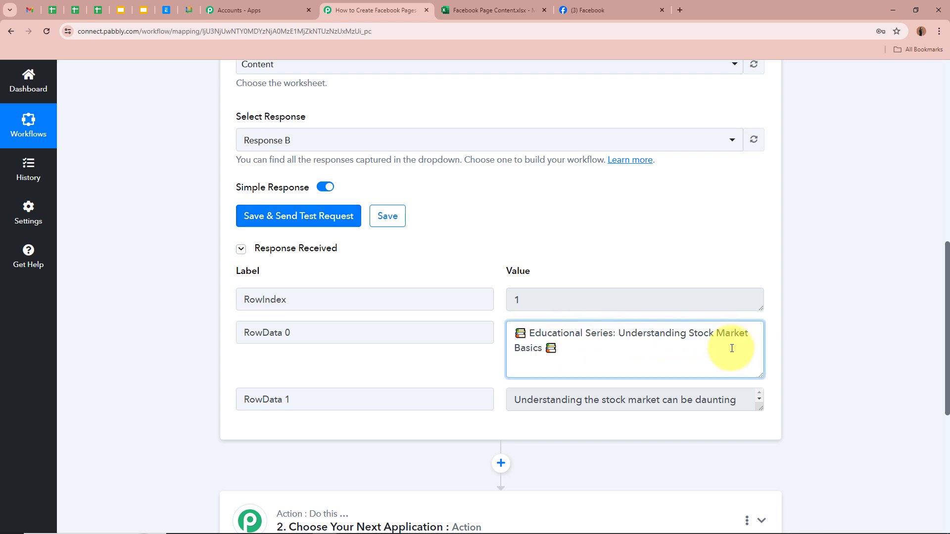
scroll(732, 349, down, 1)
drag(761, 357, 762, 507)
scroll(663, 403, down, 5)
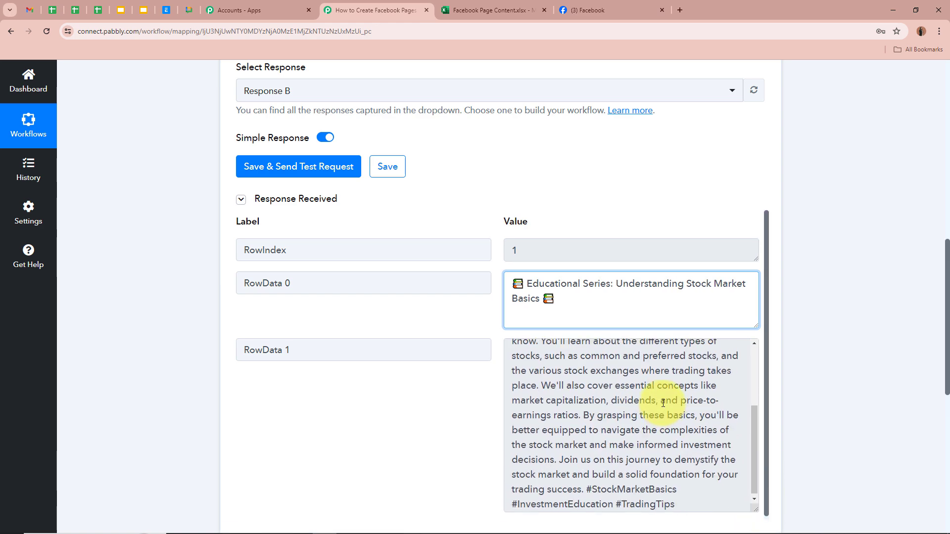
scroll(663, 403, up, 3)
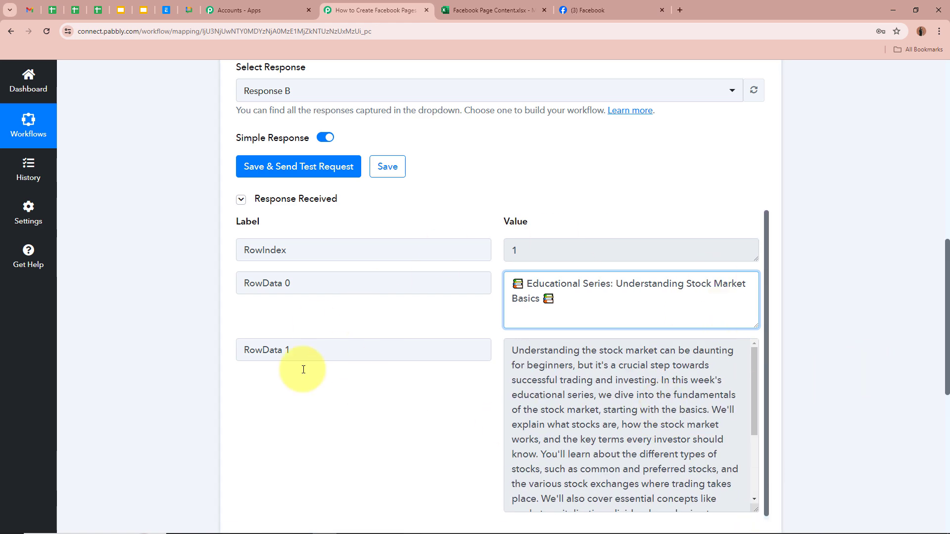
click(892, 348)
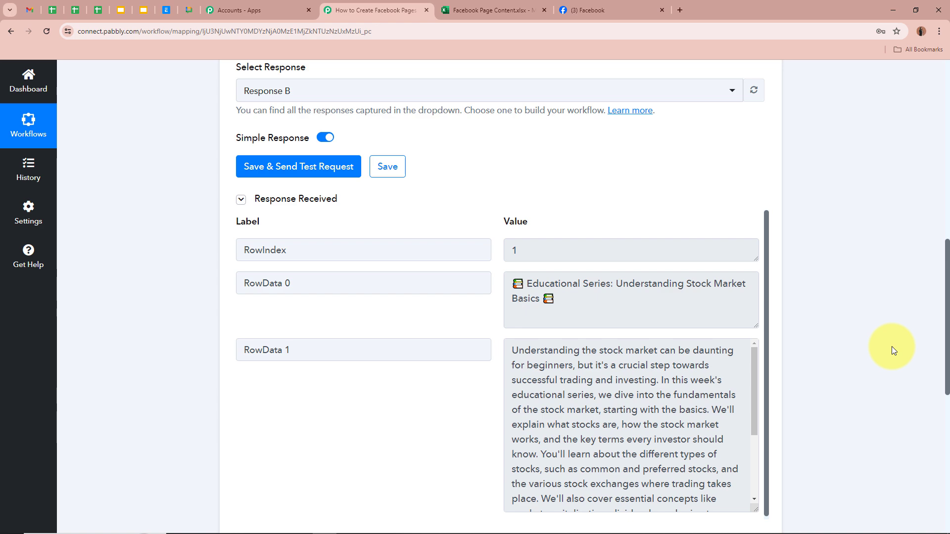
Review the title and content in row 2 of the Excel worksheet and return to the trigger in Pabbly Connect.
scroll(891, 346, up, 10)
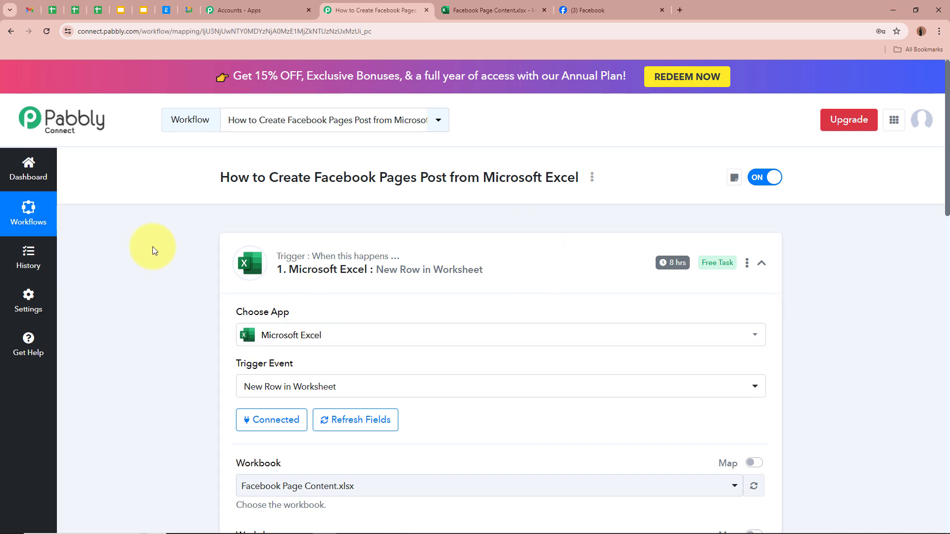
click(490, 10)
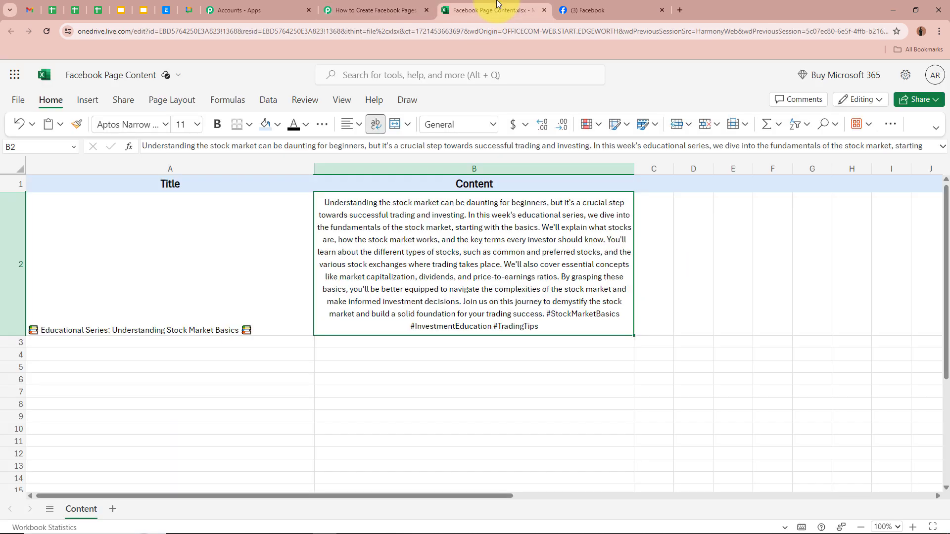
click(271, 245)
click(403, 268)
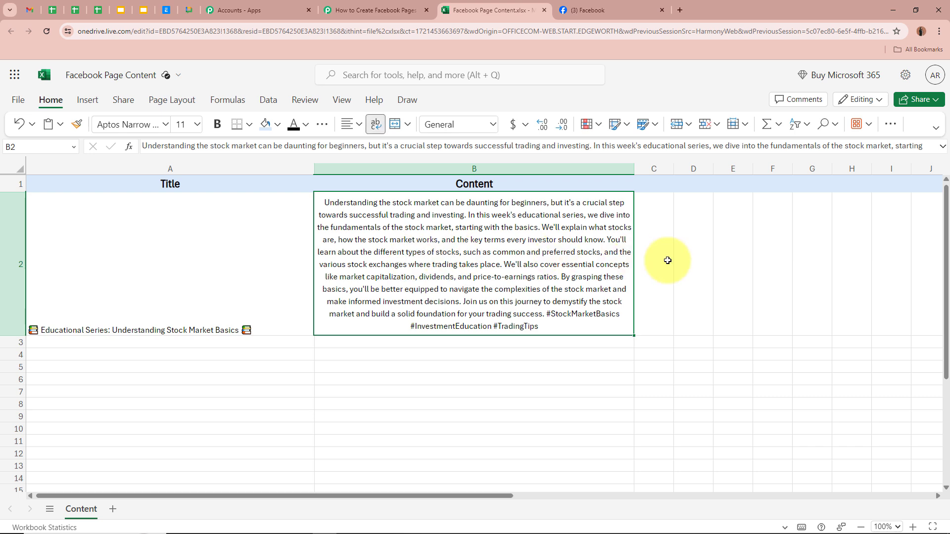
click(731, 267)
click(353, 10)
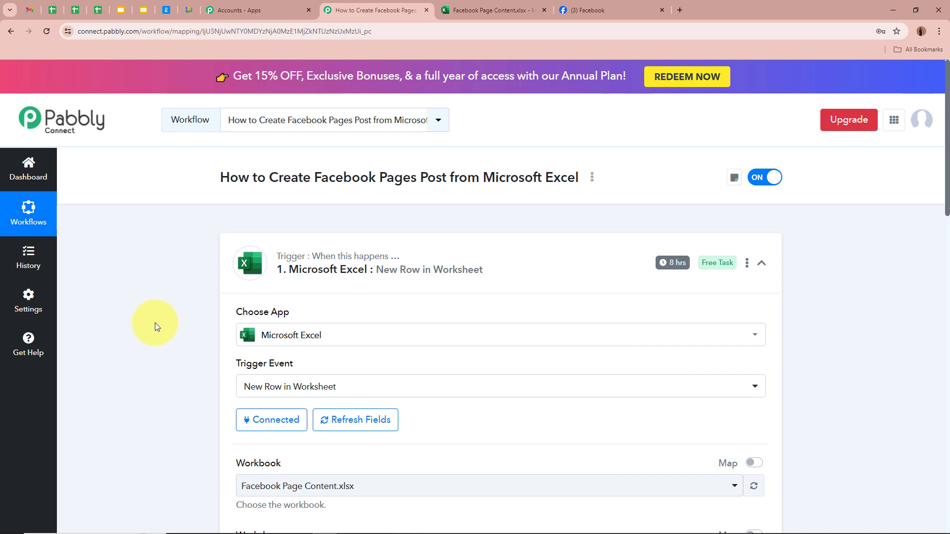
click(482, 6)
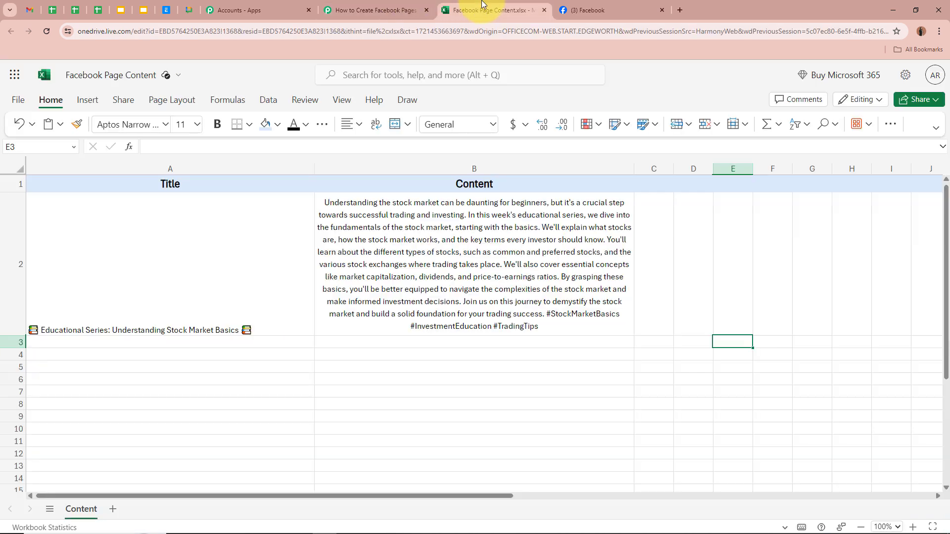
click(391, 6)
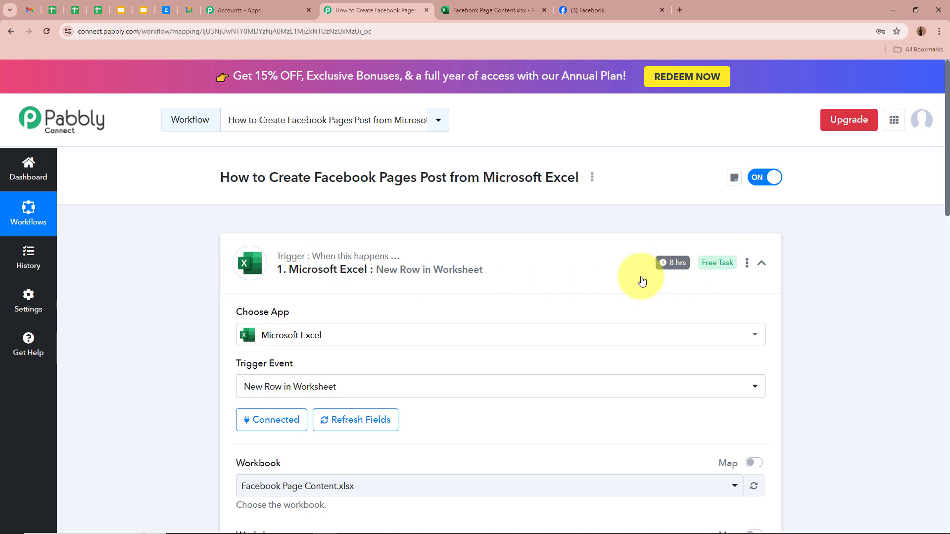
Set the Microsoft Excel trigger's time to "Check every 8 hours" and save the setting.
mouse_move(675, 273)
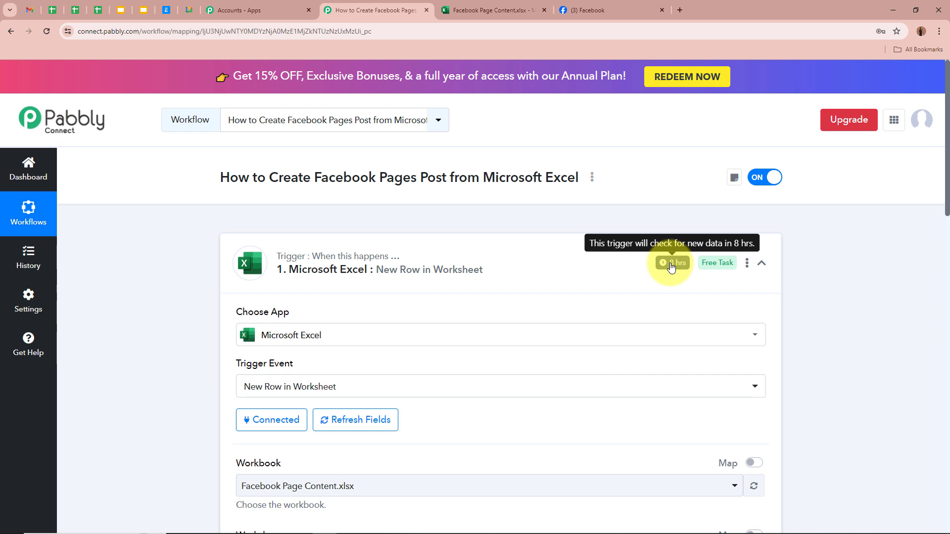
click(747, 263)
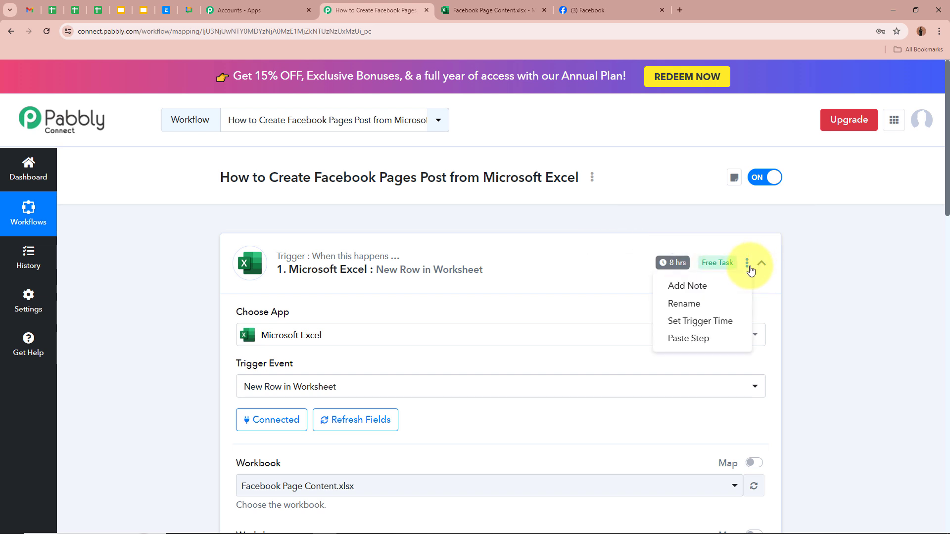
click(718, 326)
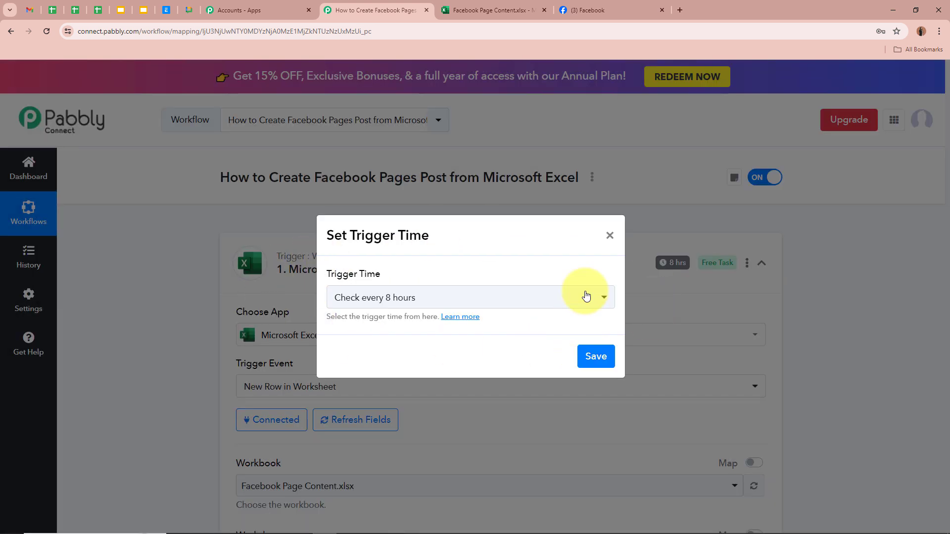
drag(331, 278, 416, 278)
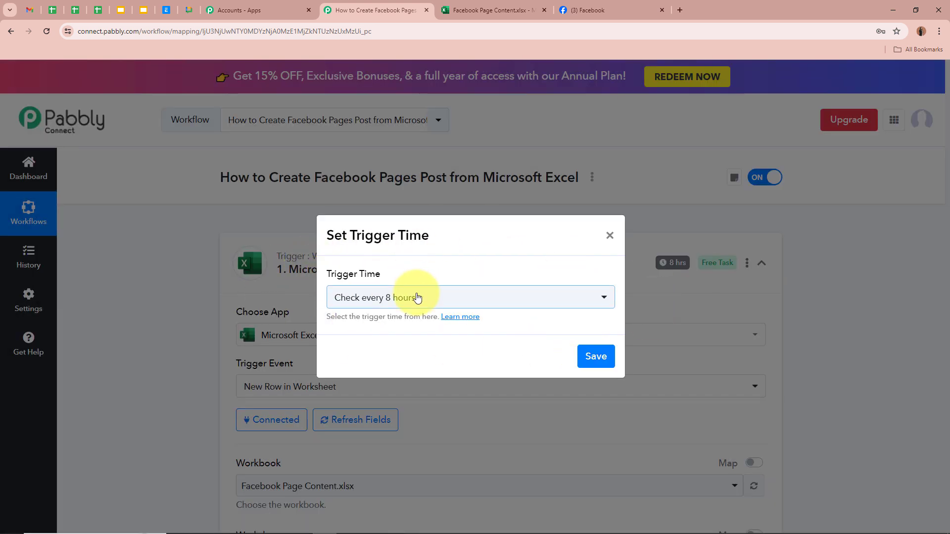
click(417, 298)
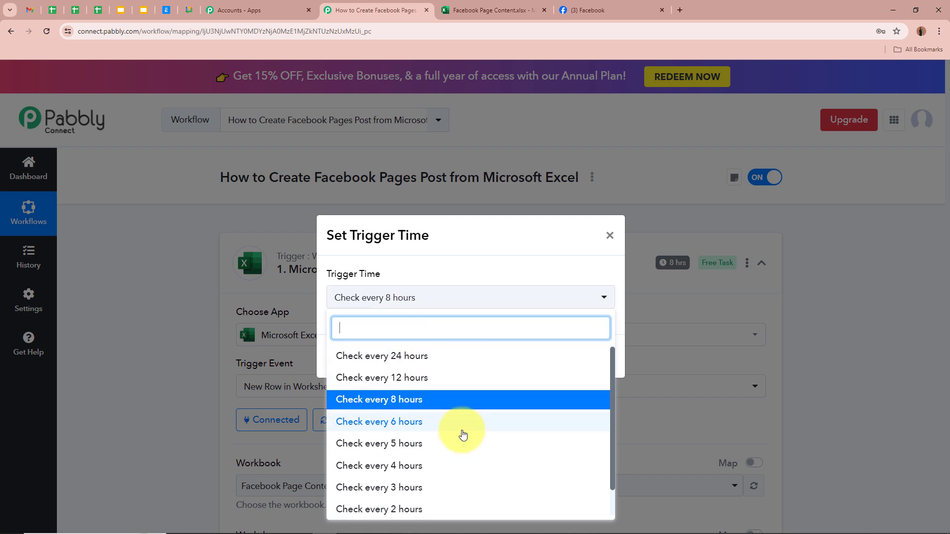
scroll(462, 435, down, 1)
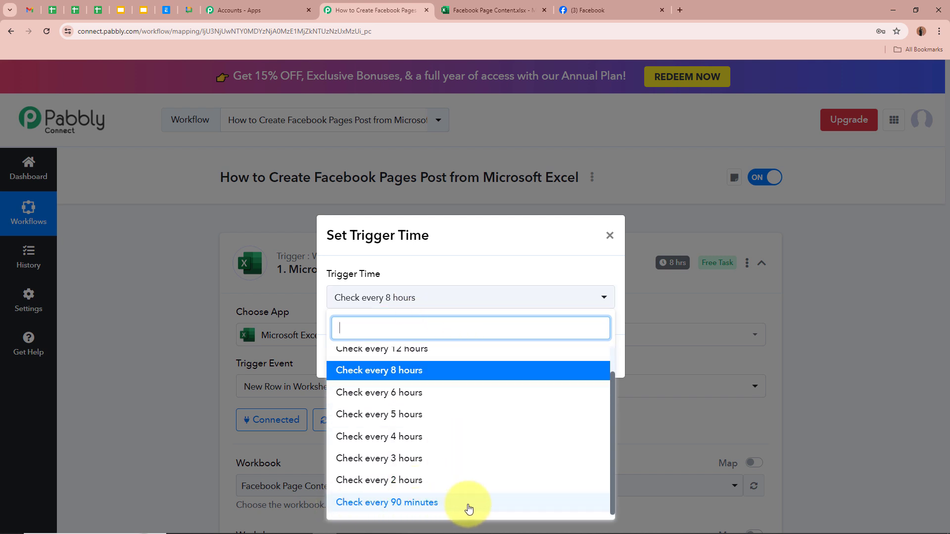
scroll(468, 502, up, 1)
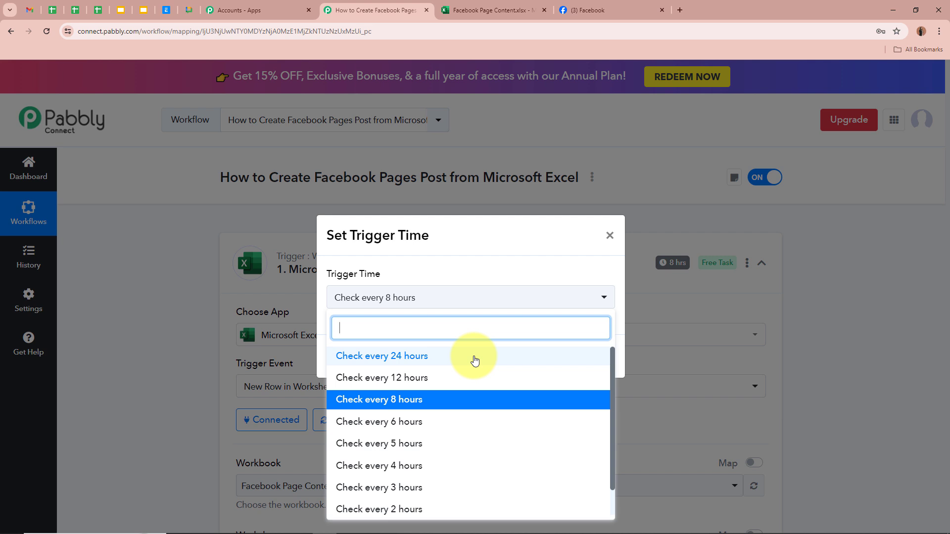
scroll(467, 435, down, 1)
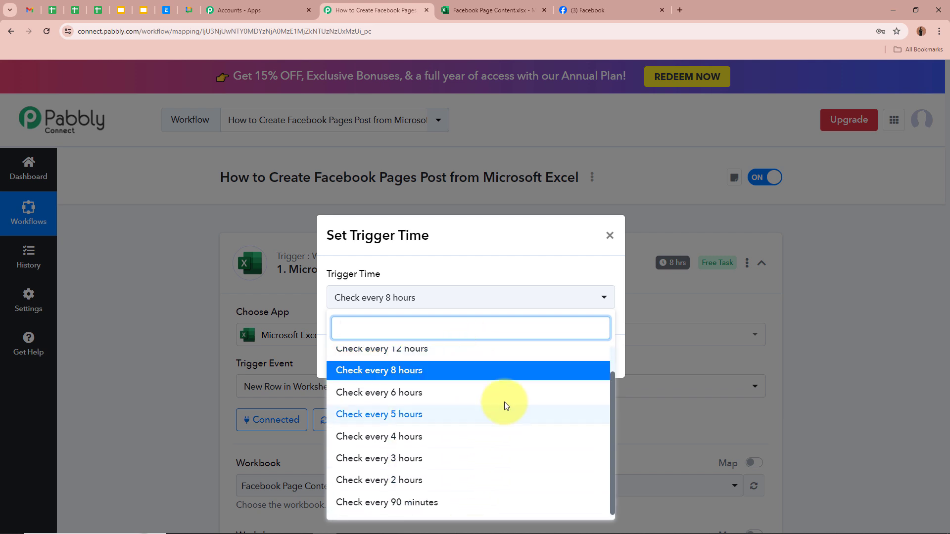
click(430, 370)
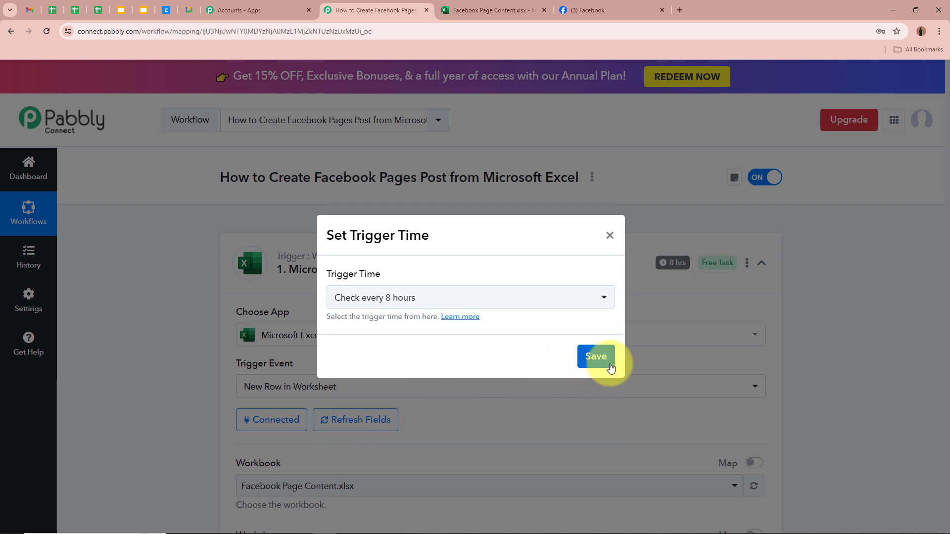
click(611, 368)
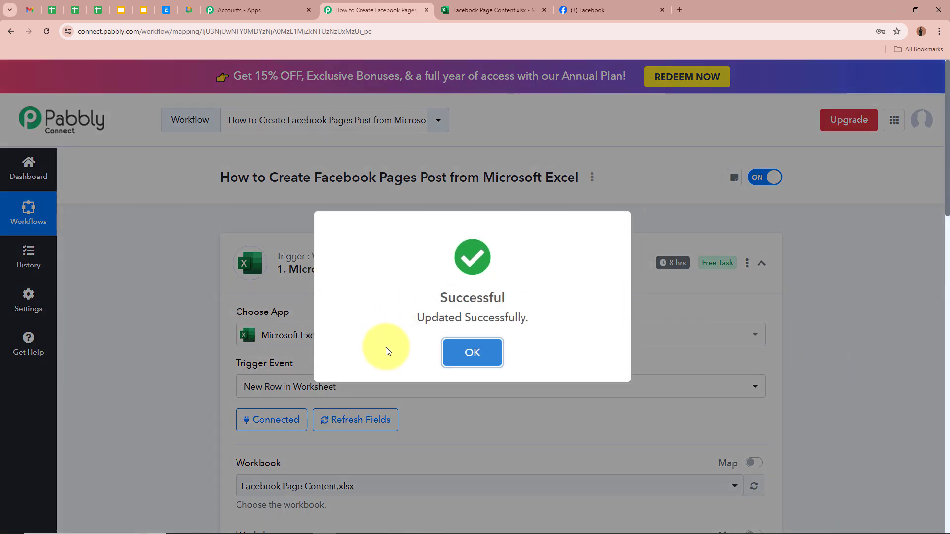
click(472, 352)
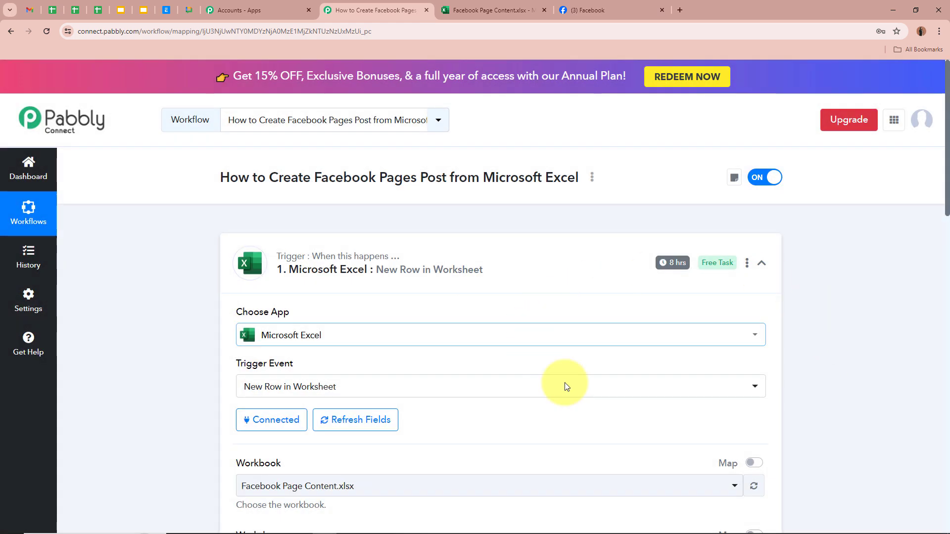
Collapse the Microsoft Excel trigger and expand the "Choose Your Next Application" action step.
click(573, 252)
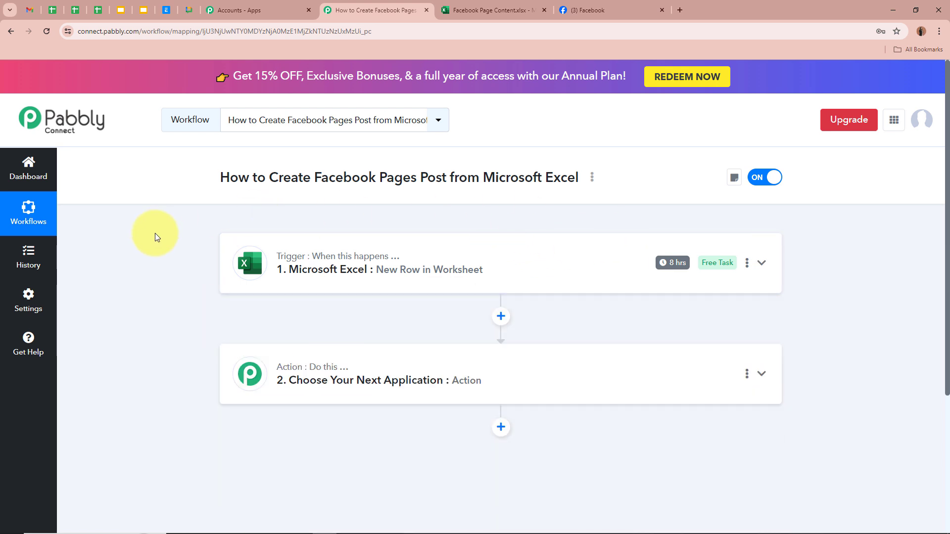
scroll(155, 237, down, 1)
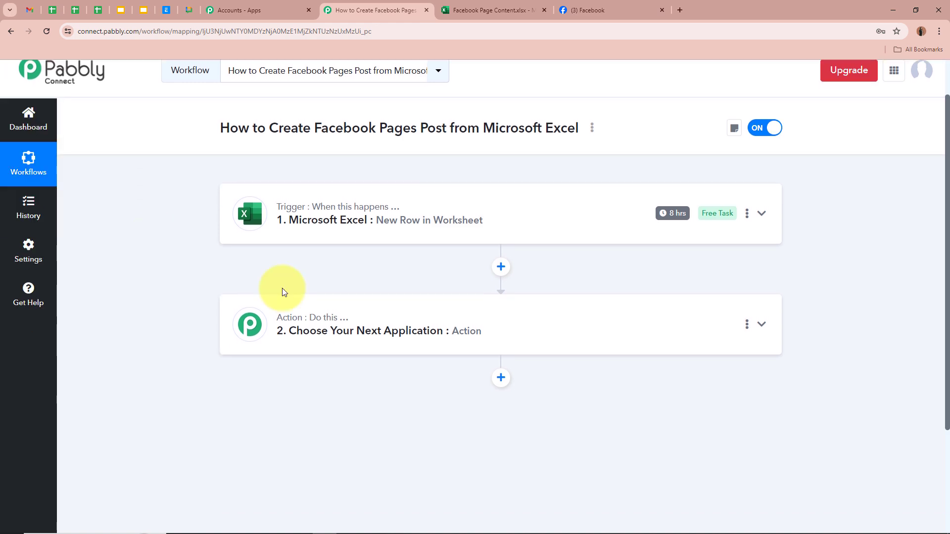
click(762, 325)
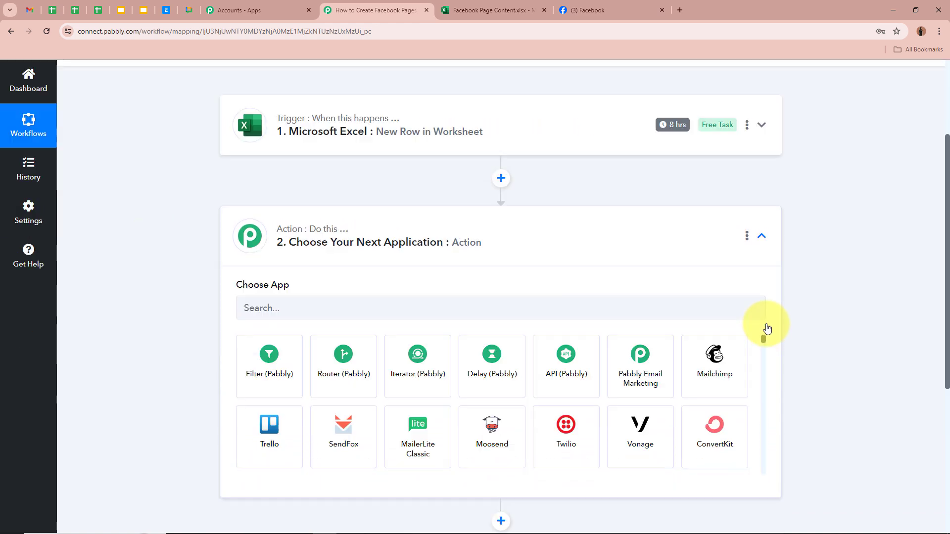
Review the title and content in the Facebook Page Content workbook and look over the Easy Trade page on Facebook.
click(534, 10)
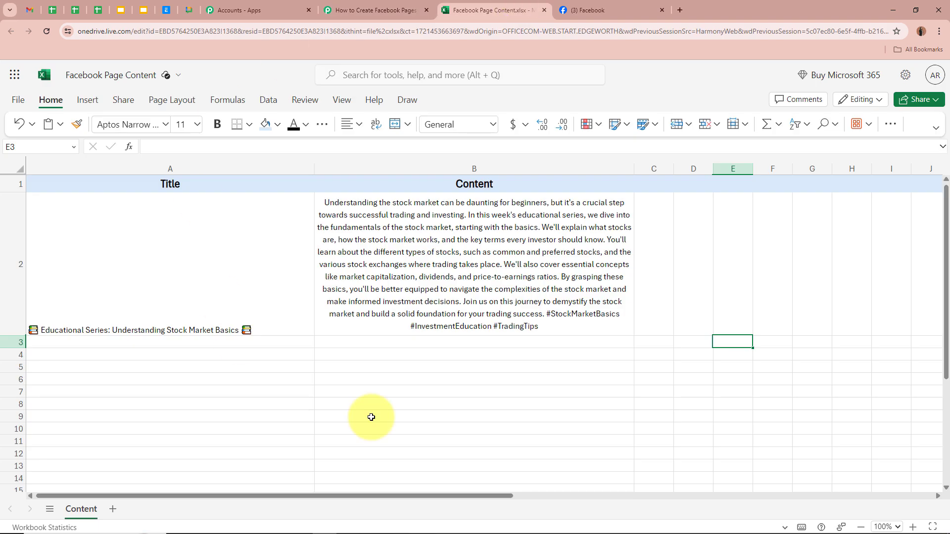
click(227, 291)
click(402, 290)
click(463, 385)
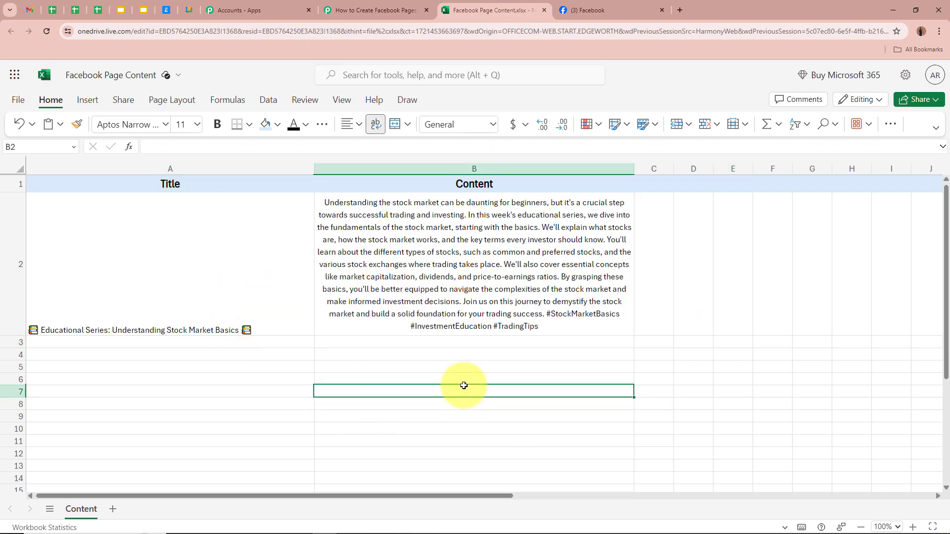
click(612, 6)
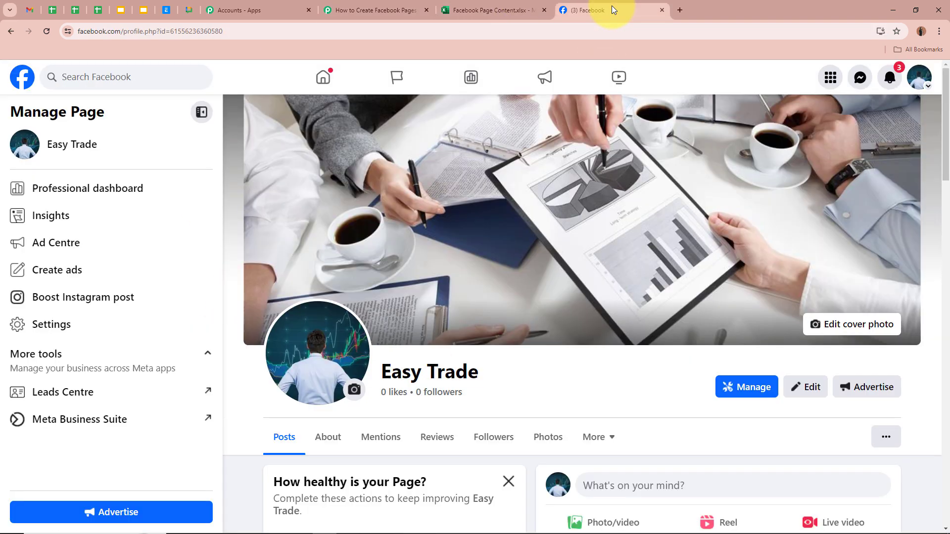
scroll(653, 429, down, 4)
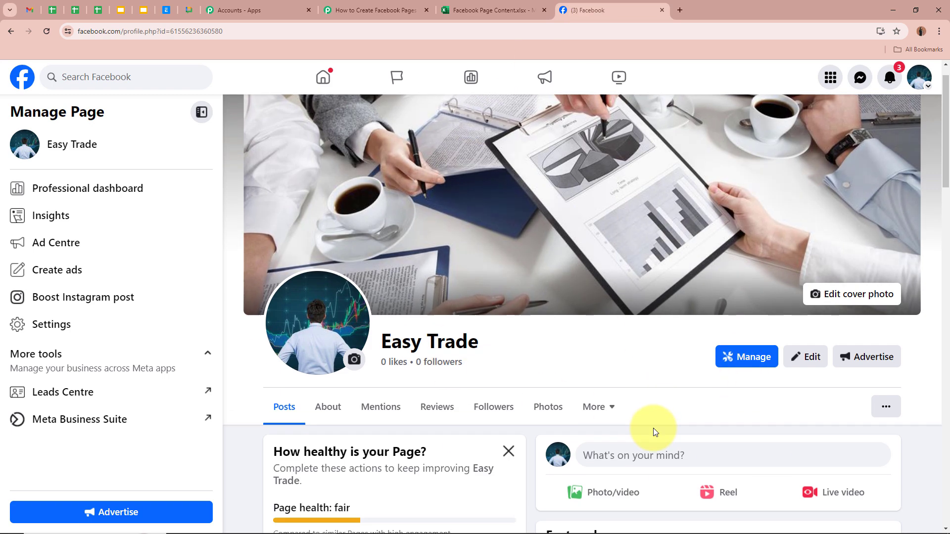
scroll(653, 432, up, 4)
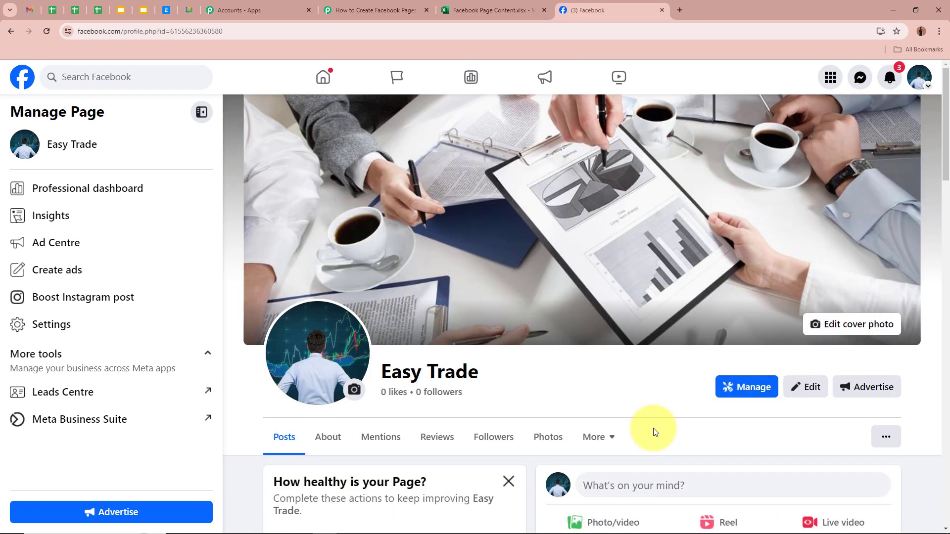
Return to Pabbly Connect and set the action to Facebook Pages with the Create Page Post event.
click(364, 11)
click(361, 270)
text(Face)
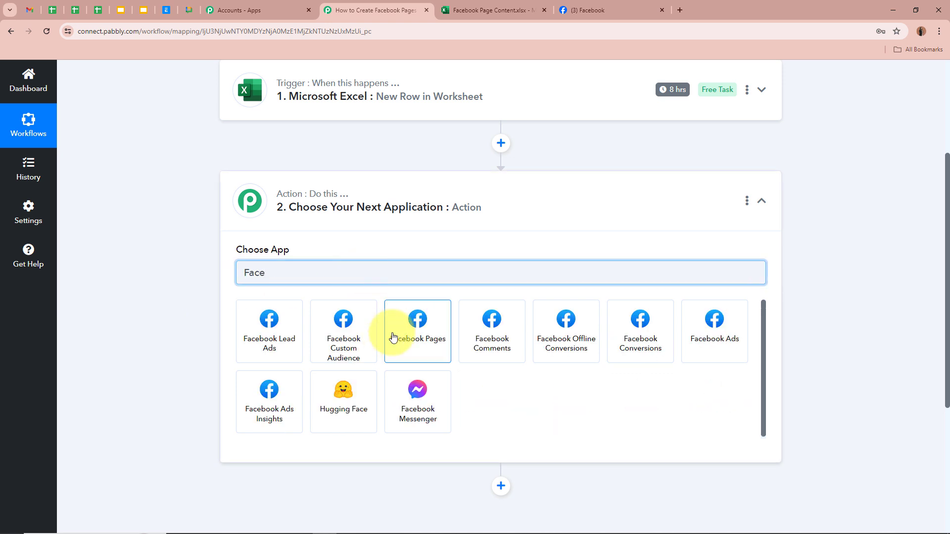
click(393, 332)
click(325, 326)
click(321, 247)
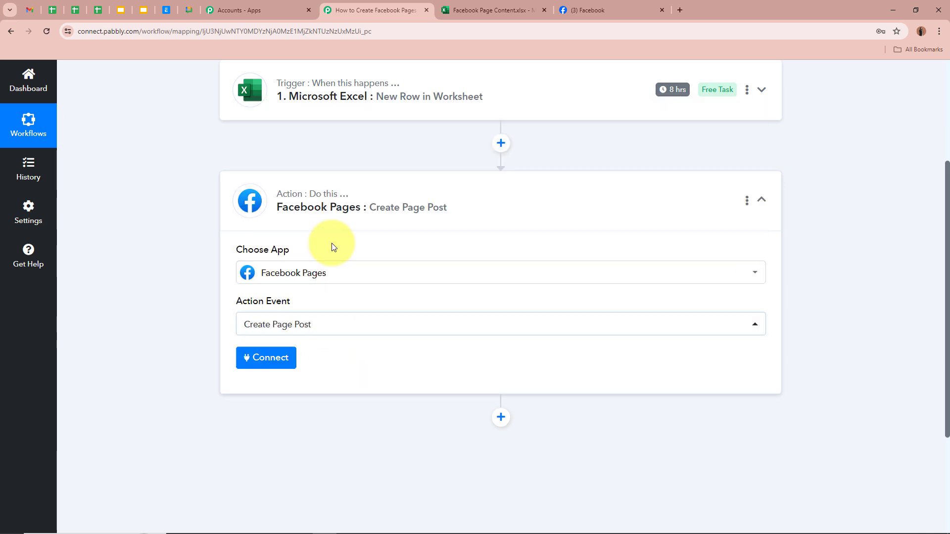
Recheck the Facebook page and the Excel row, and compare the Facebook Pages action events available in Pabbly Connect.
click(572, 10)
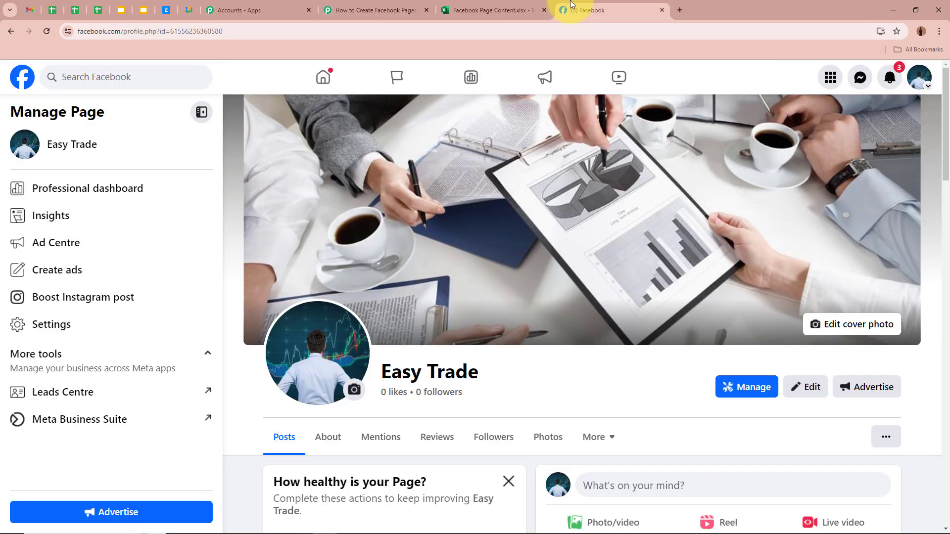
click(396, 7)
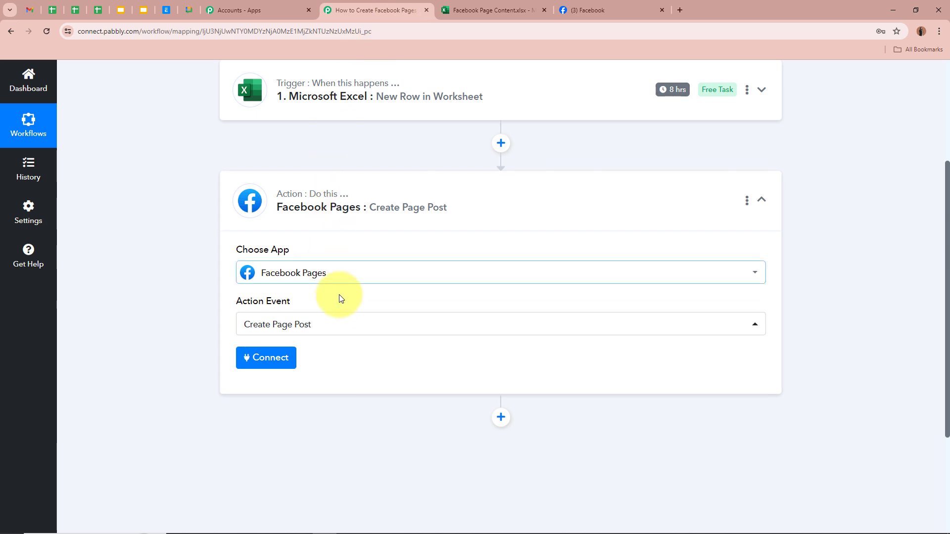
click(511, 11)
click(651, 214)
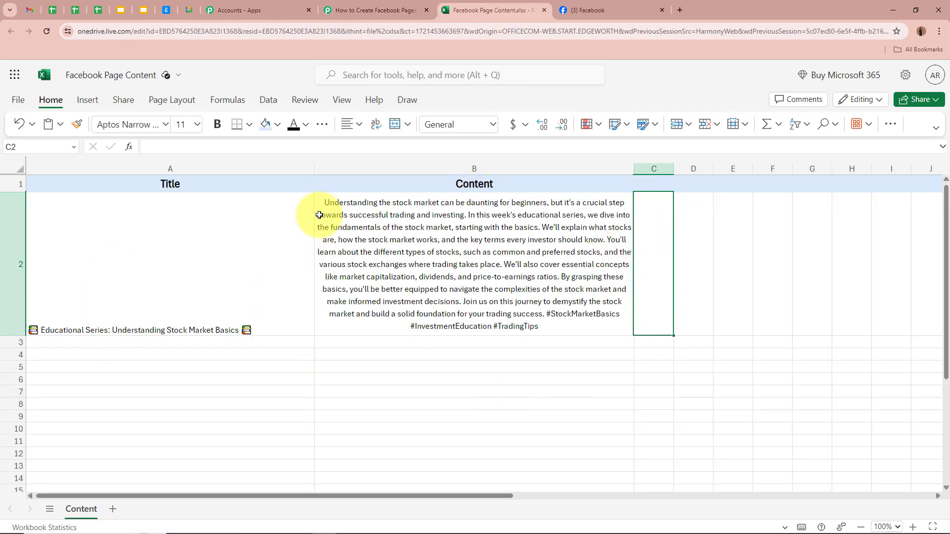
click(381, 9)
click(371, 324)
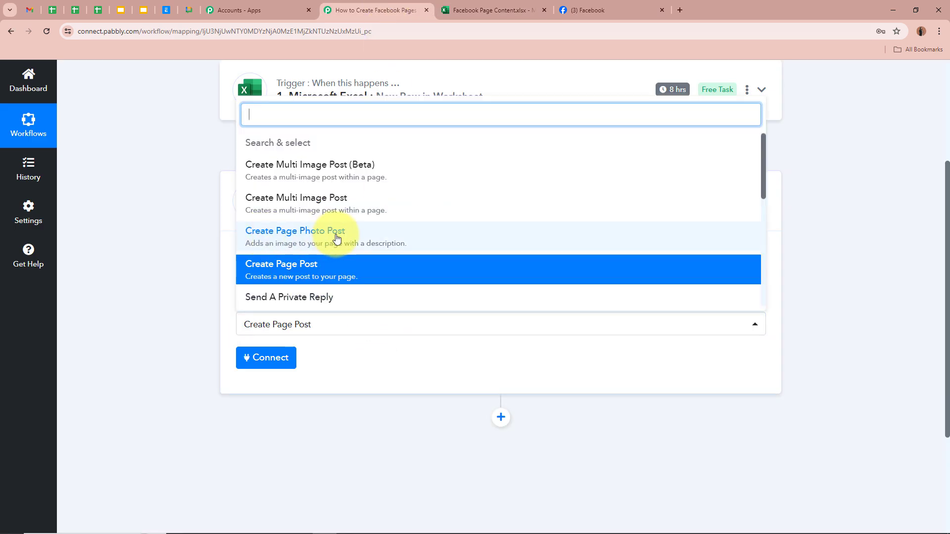
click(156, 259)
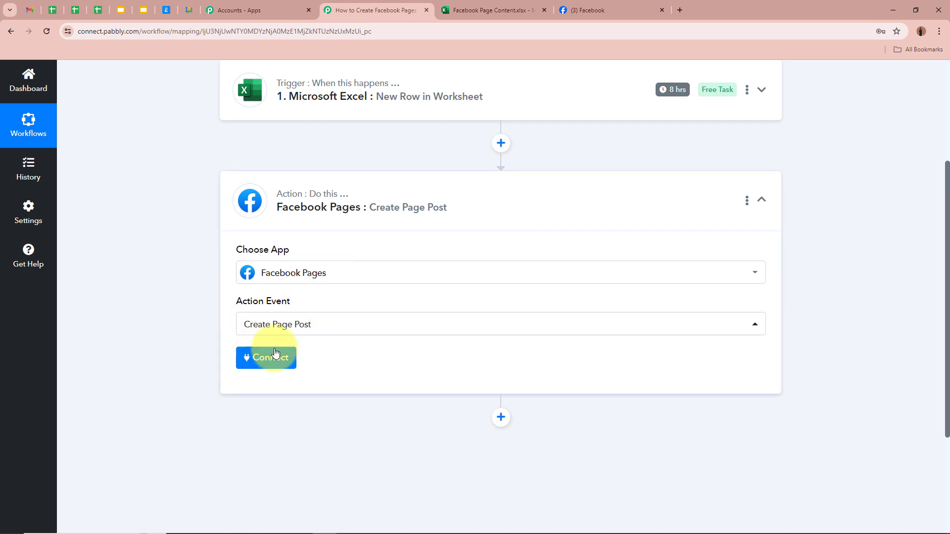
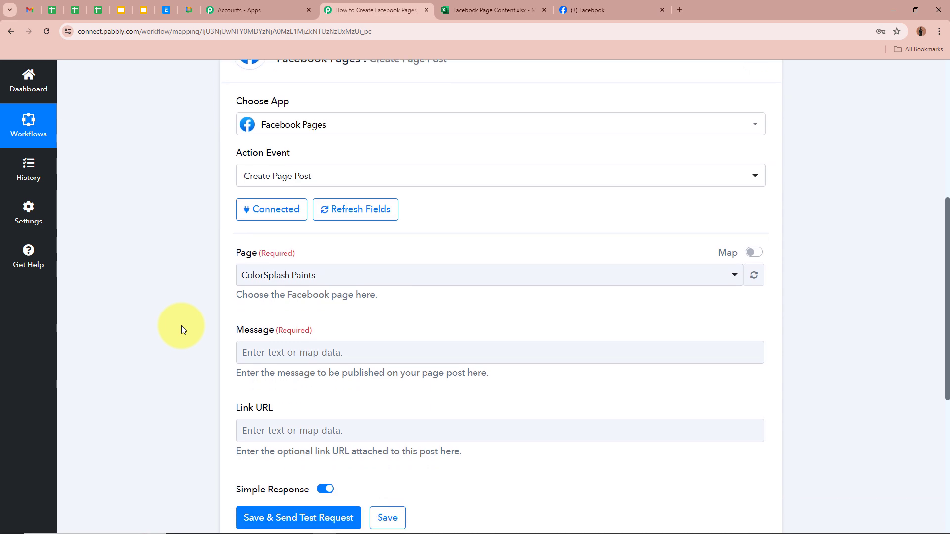
Check the page's name on Facebook and select Easy Trade as the Page in the Pabbly Connect action.
click(594, 10)
drag(384, 372, 488, 372)
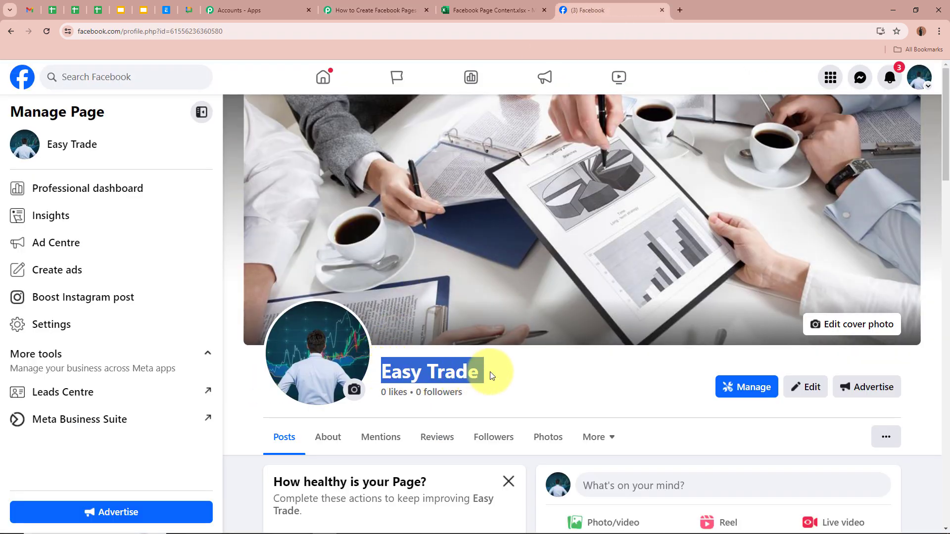
click(489, 372)
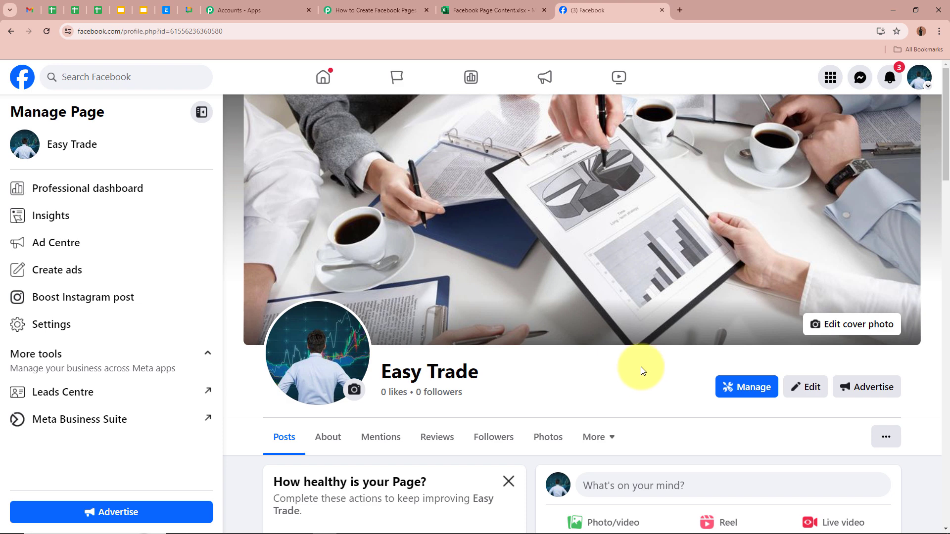
drag(382, 372, 479, 372)
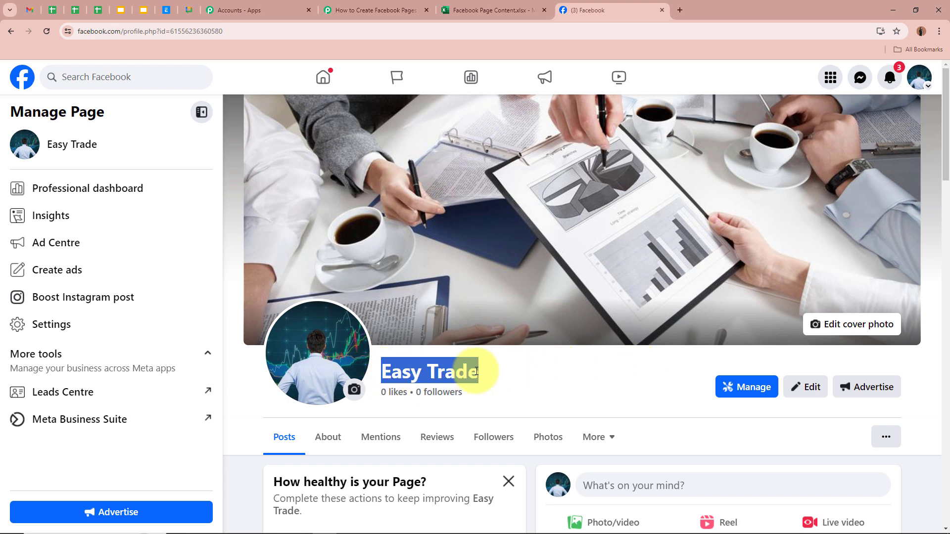
click(476, 371)
click(353, 10)
click(350, 277)
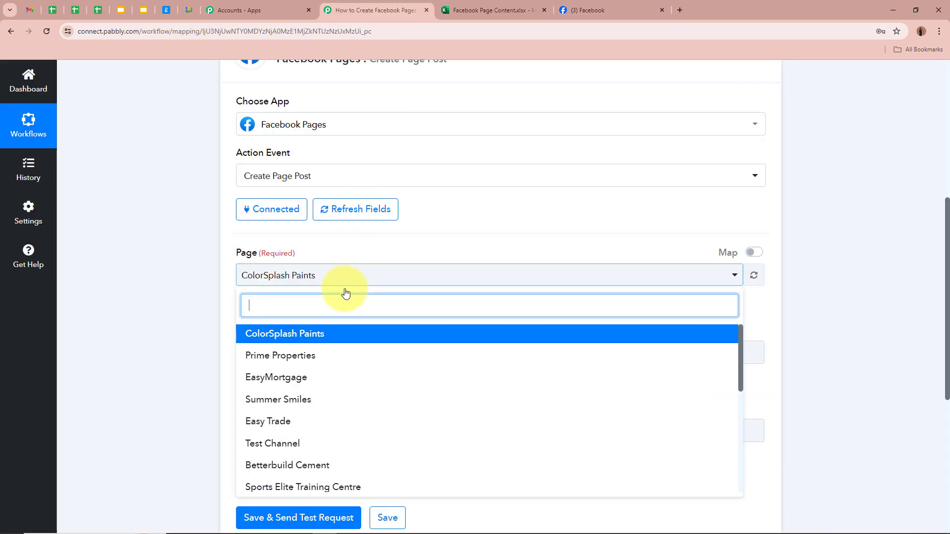
click(316, 420)
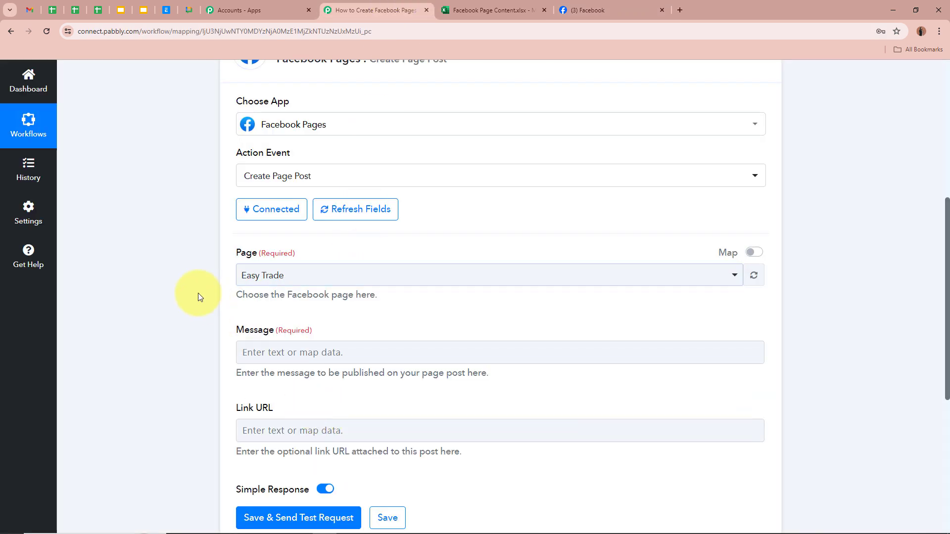
Map the Message field to the Microsoft Excel trigger's RowData 0 title, followed by a blank line and the RowData 1 content.
scroll(227, 276, down, 2)
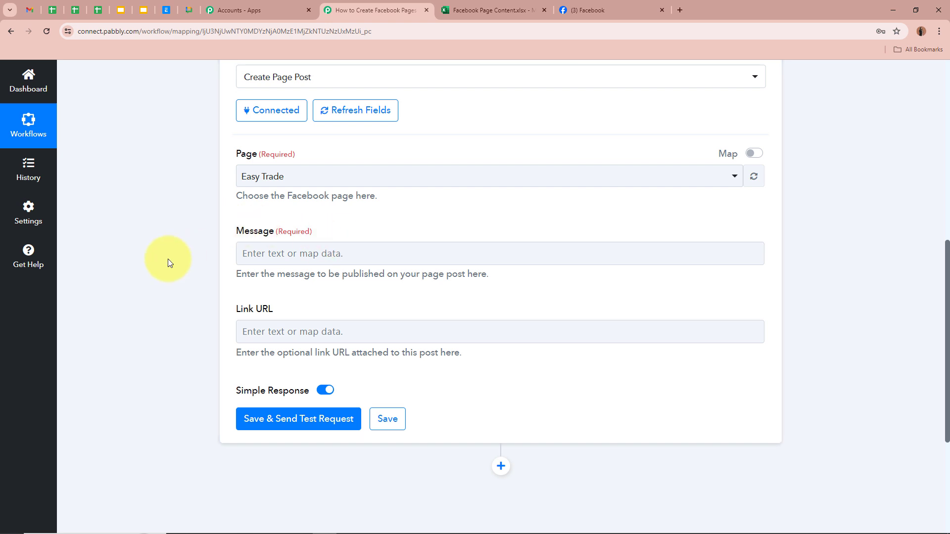
scroll(167, 259, up, 7)
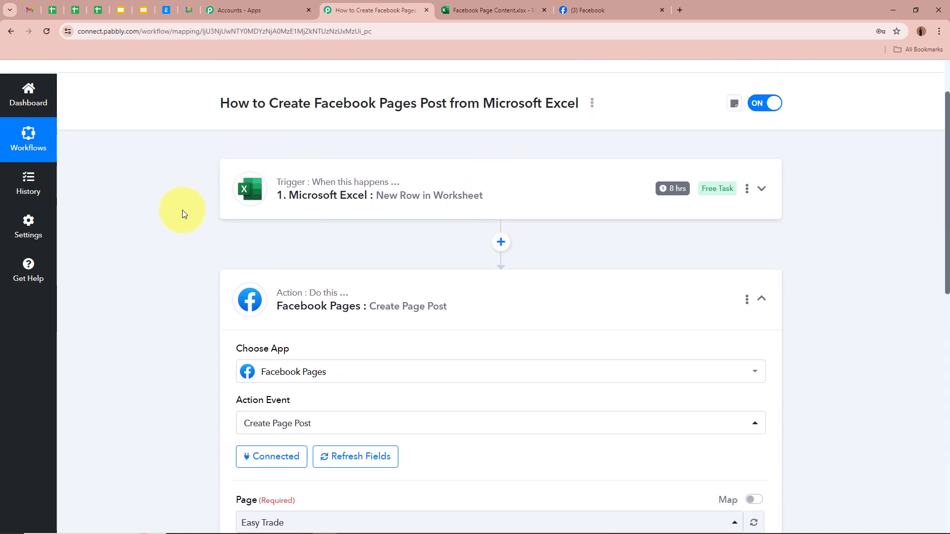
scroll(182, 210, down, 8)
click(341, 204)
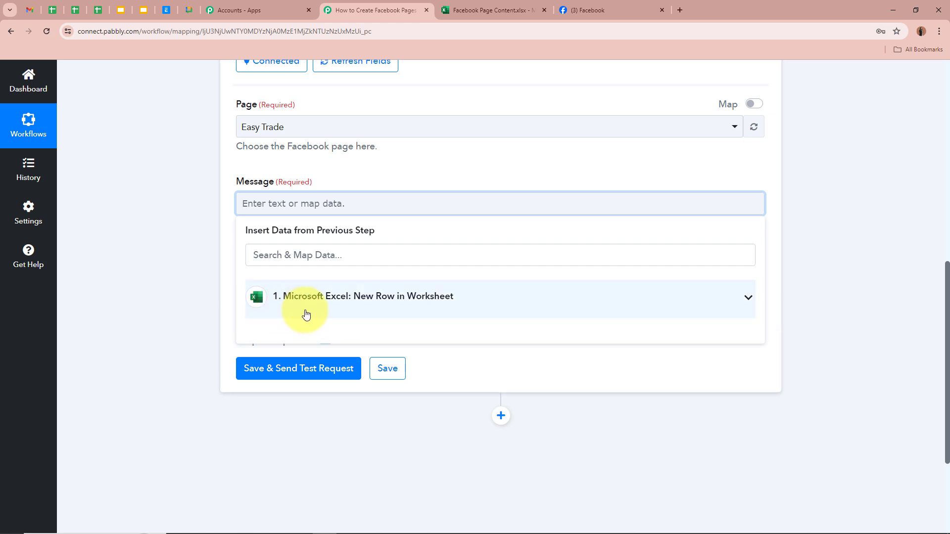
click(557, 310)
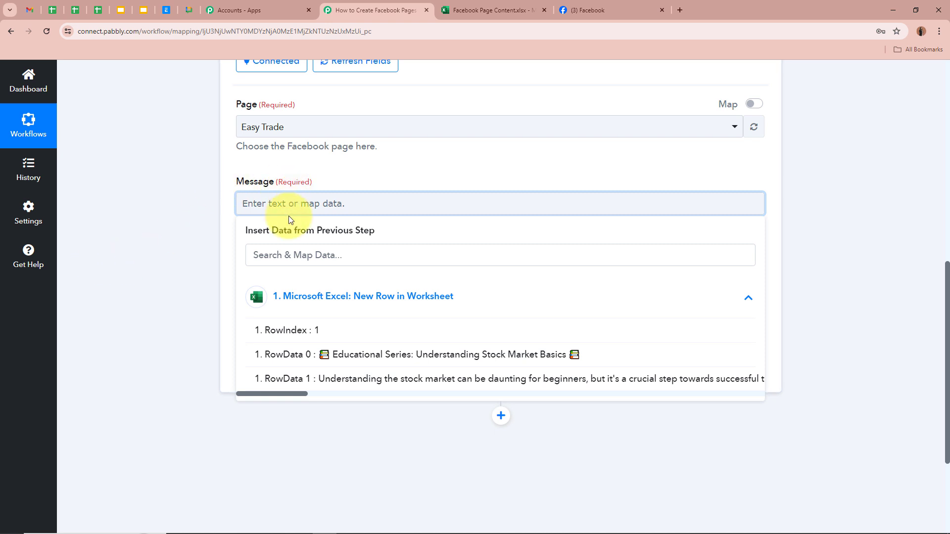
click(353, 355)
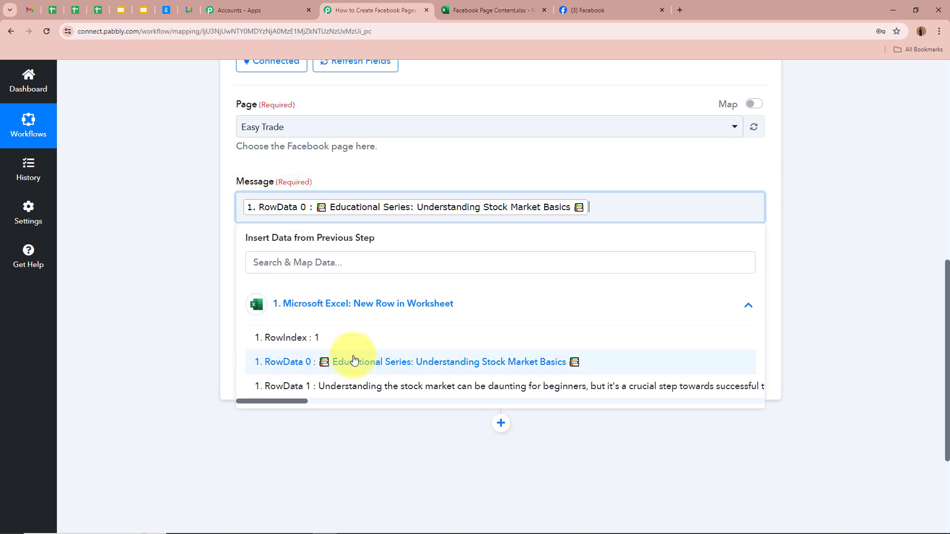
key(Return)
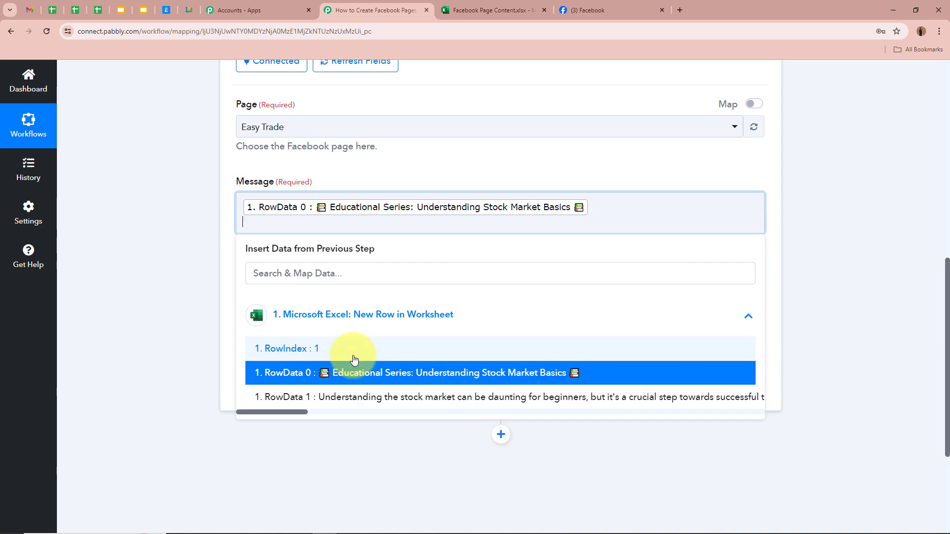
key(Return)
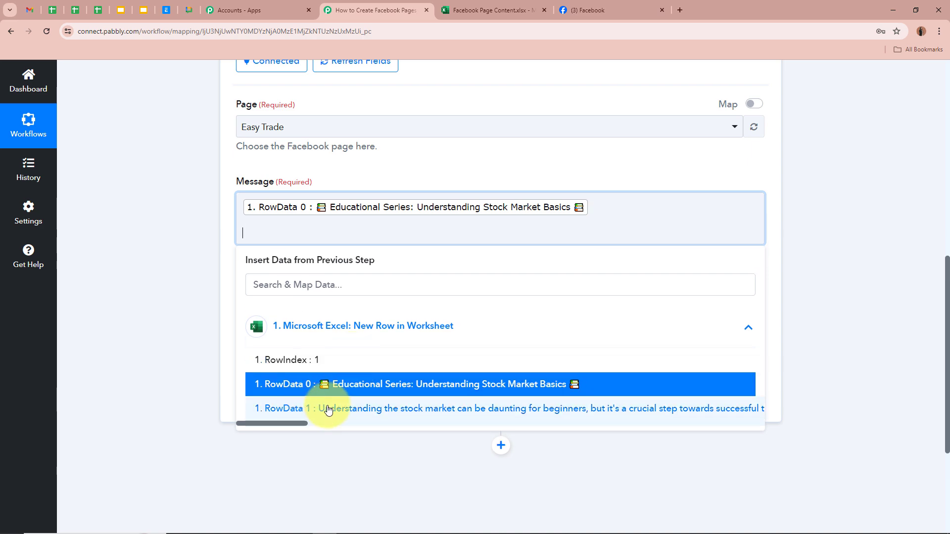
click(401, 409)
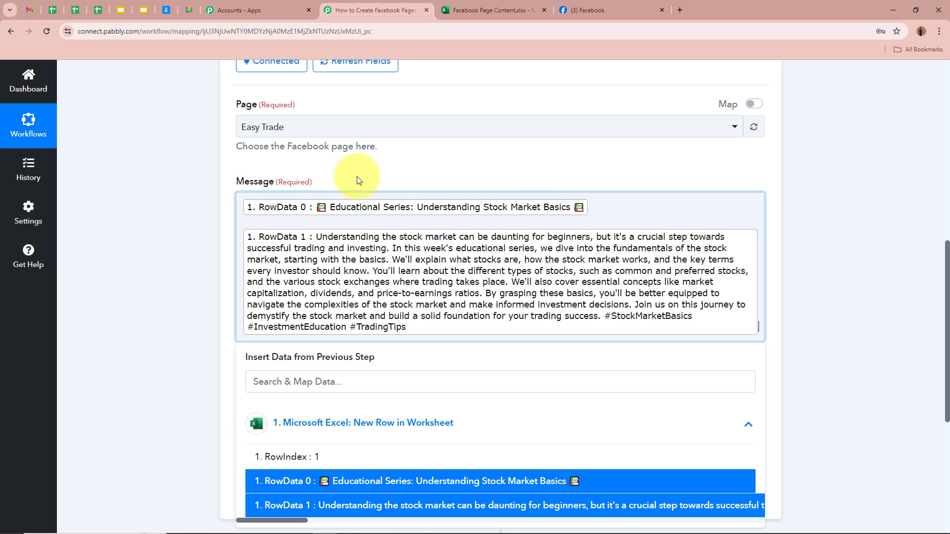
click(146, 254)
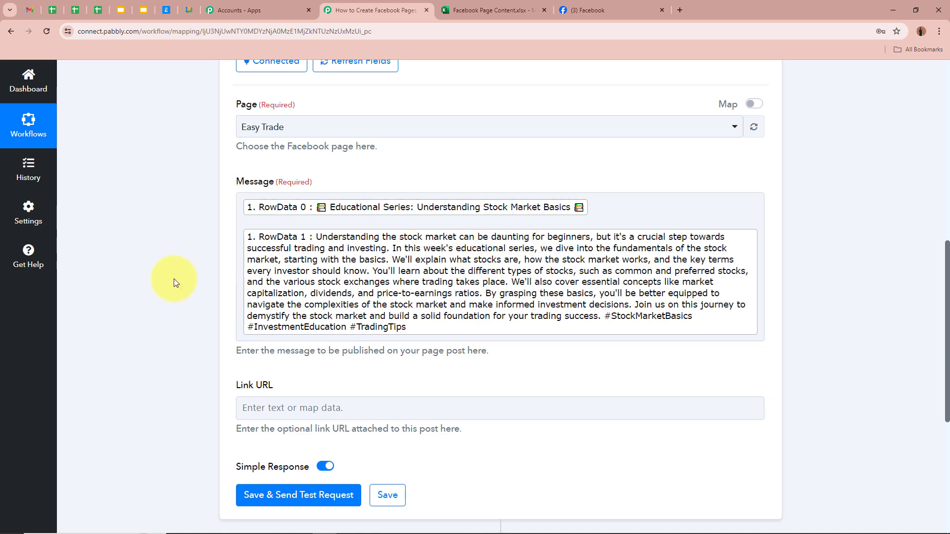
Save the Create Page Post action without a link URL, send its test request and review the response received.
scroll(174, 282, up, 9)
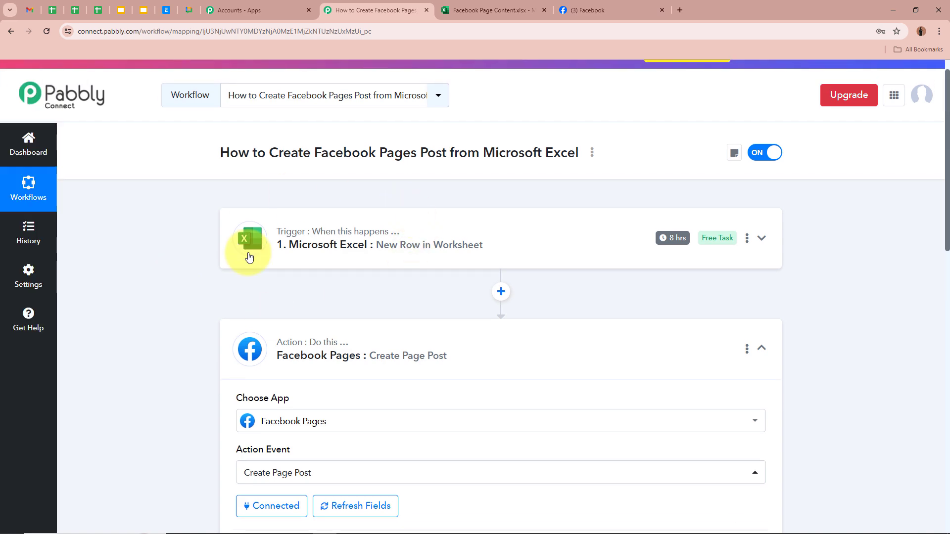
scroll(172, 289, down, 8)
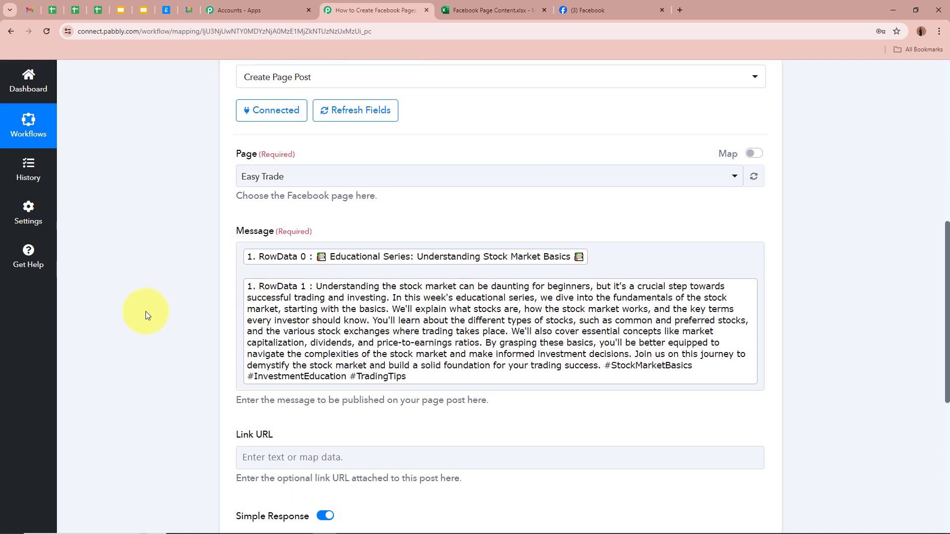
scroll(146, 311, down, 2)
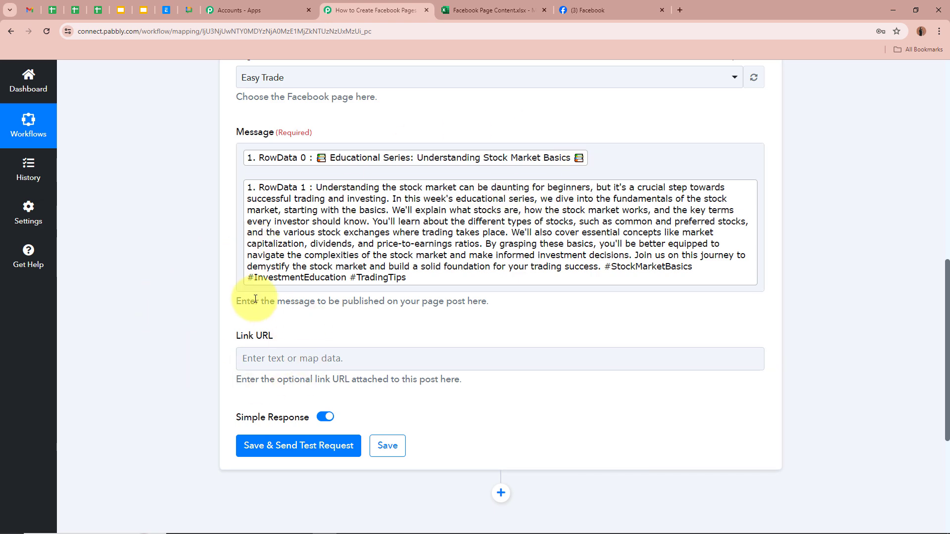
scroll(209, 325, down, 3)
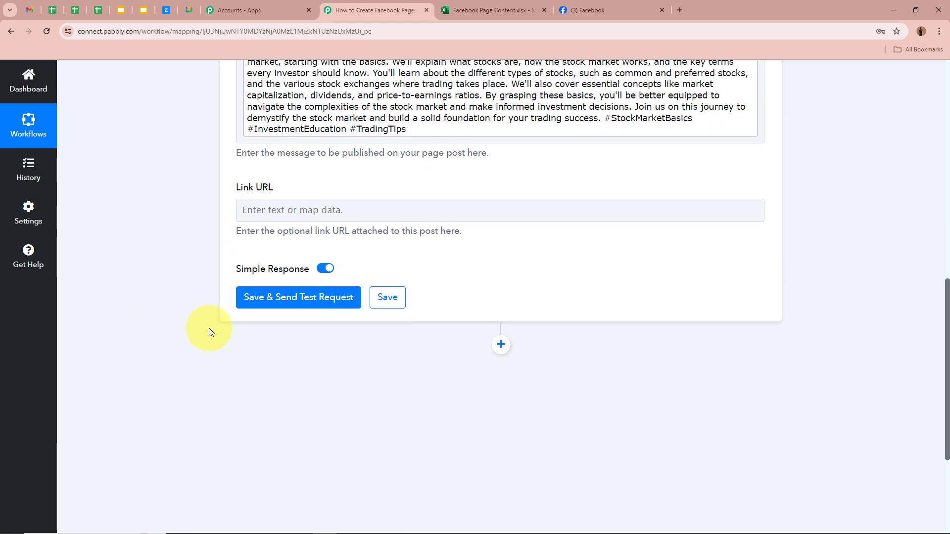
click(315, 307)
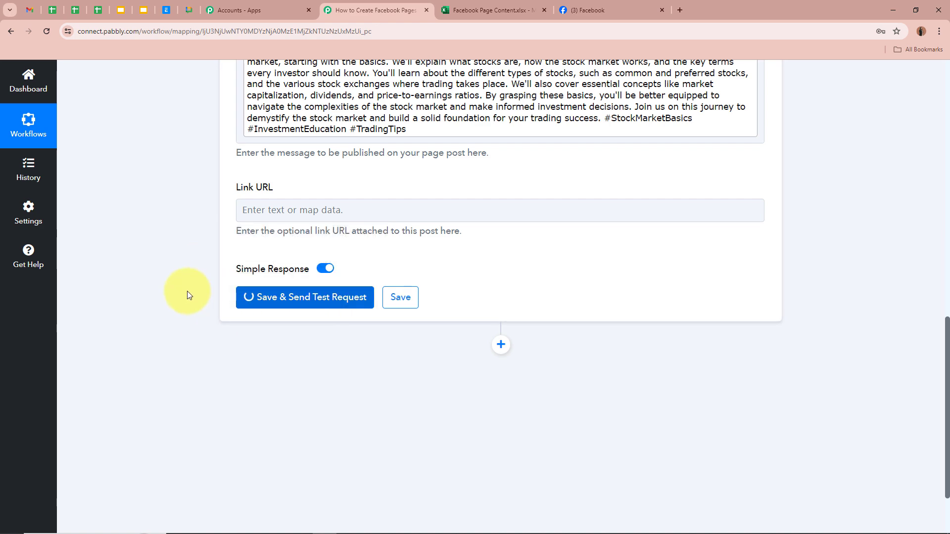
scroll(287, 346, down, 3)
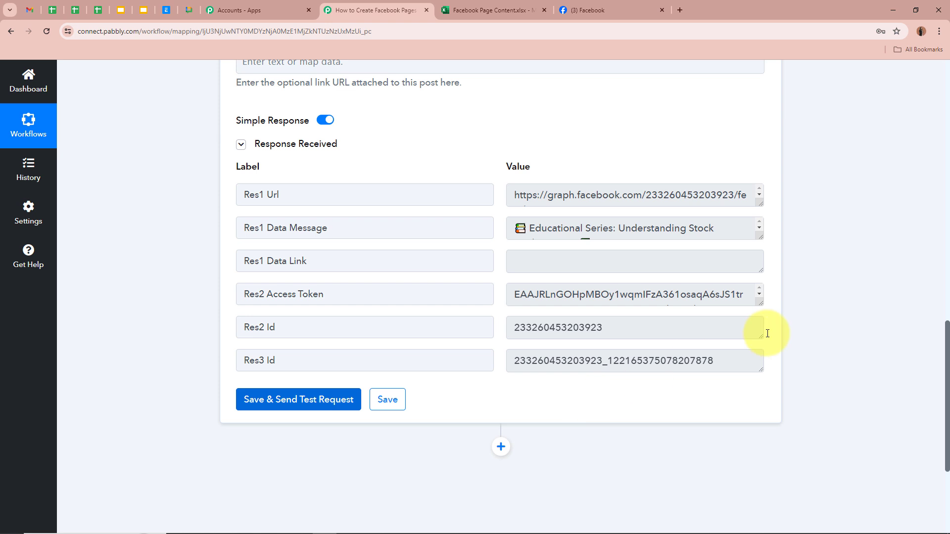
scroll(767, 333, up, 2)
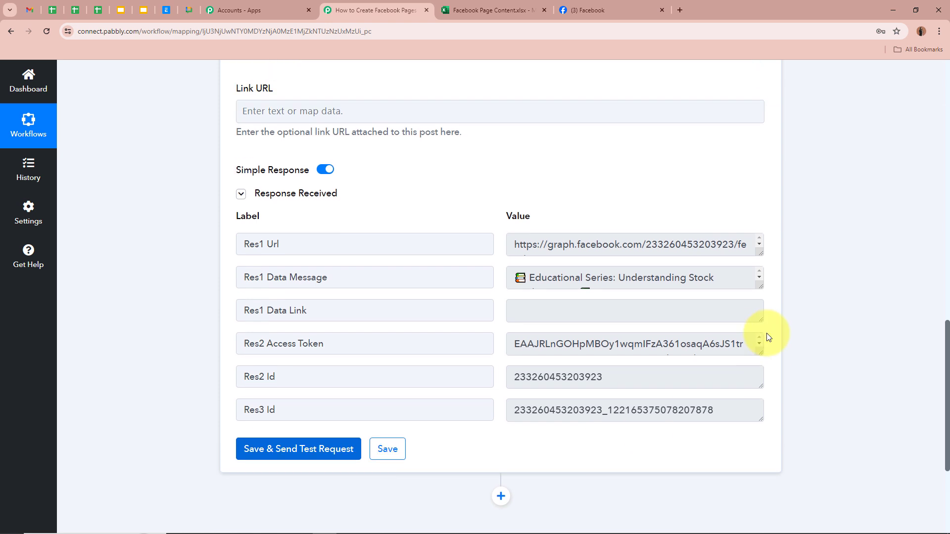
scroll(766, 334, down, 1)
Switch to Facebook, reload the Easy Trade page, check the newest post's full title and content, and return to Pabbly Connect.
click(644, 10)
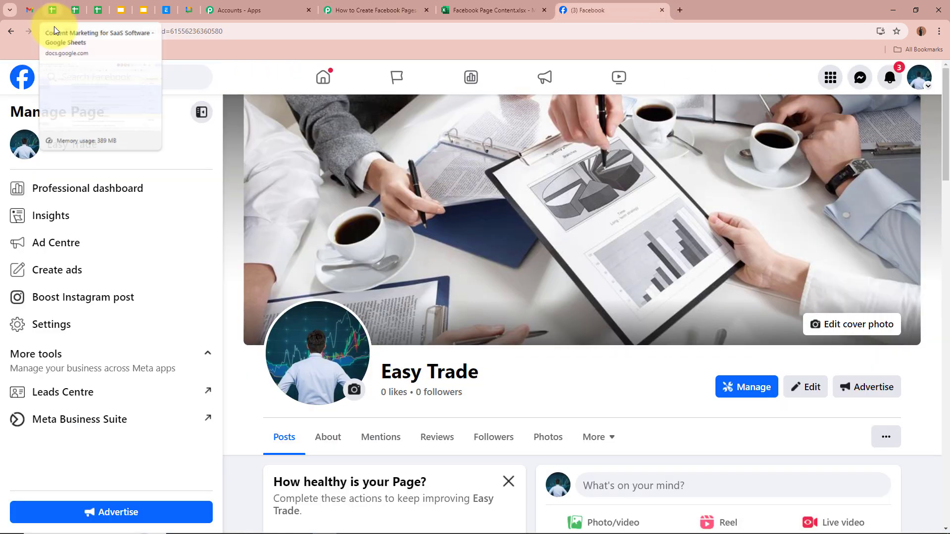
click(46, 31)
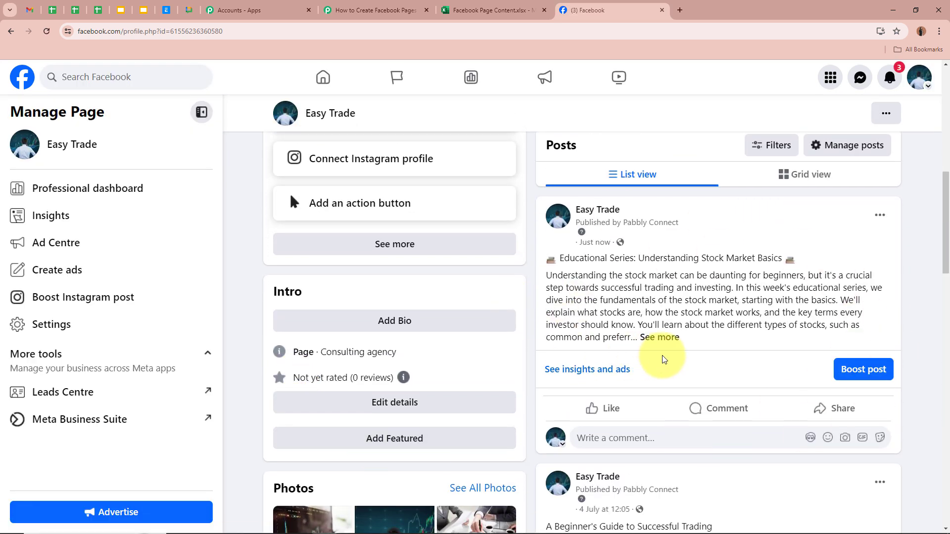
click(659, 338)
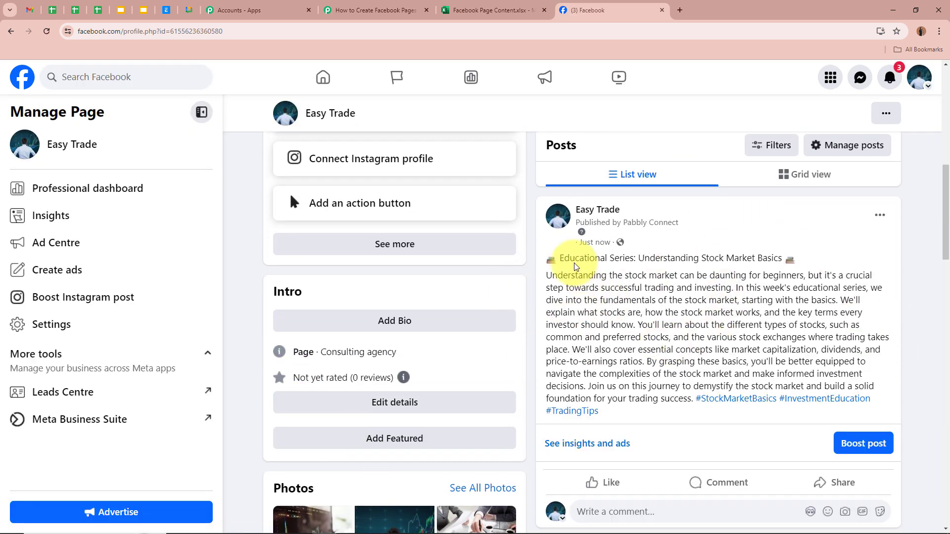
drag(558, 258, 778, 258)
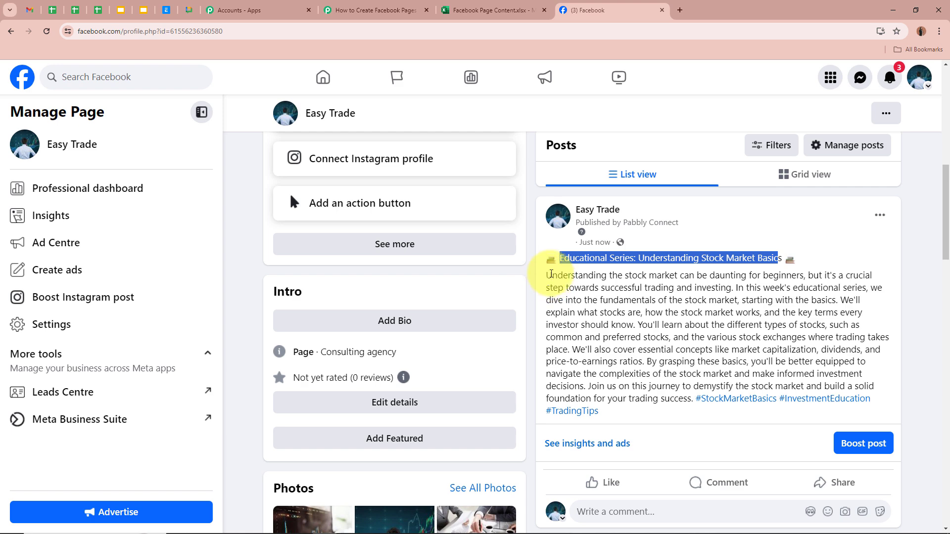
drag(552, 275, 683, 409)
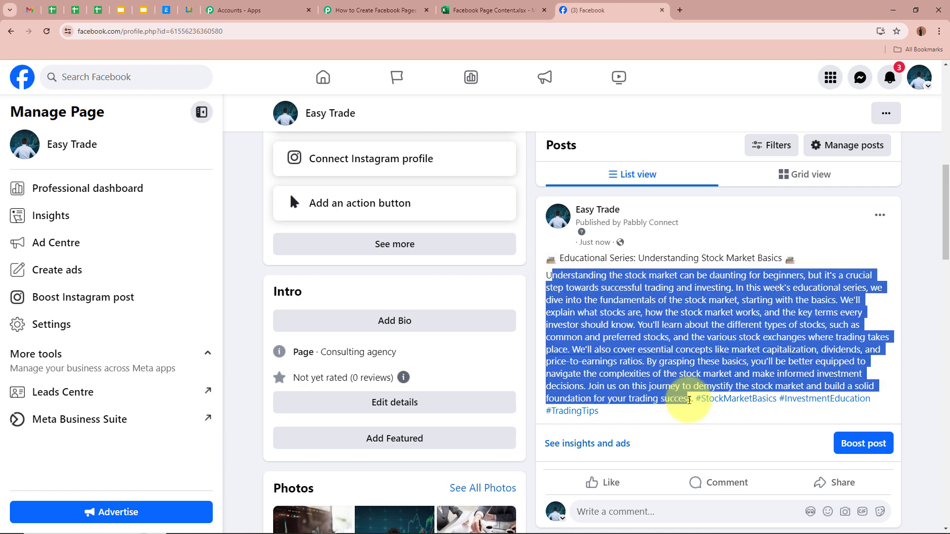
click(700, 328)
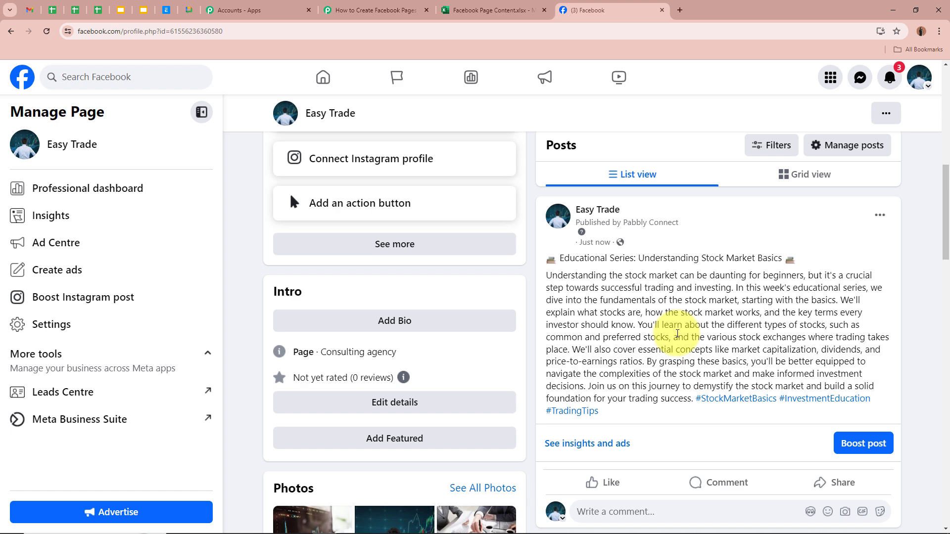
key(ctrl+shift+Tab)
key(ctrl+shift+Tab)
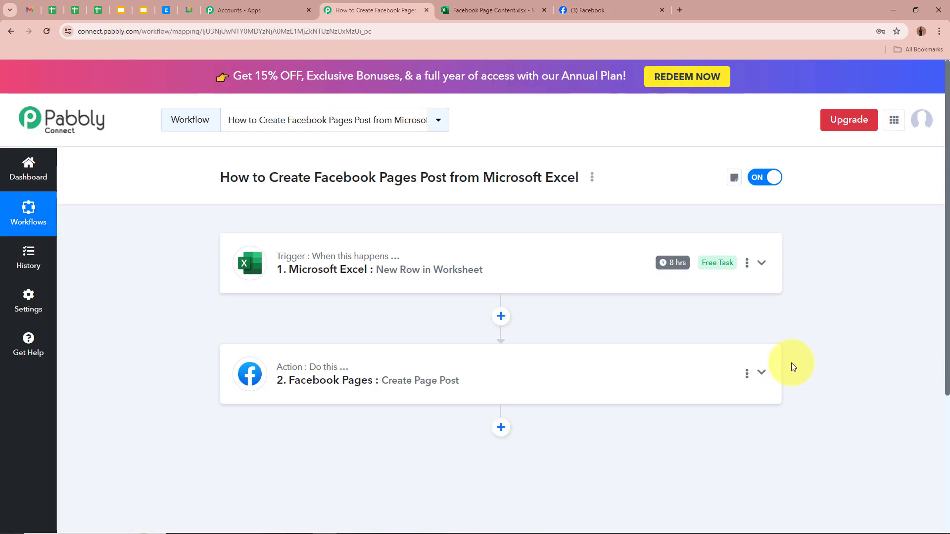